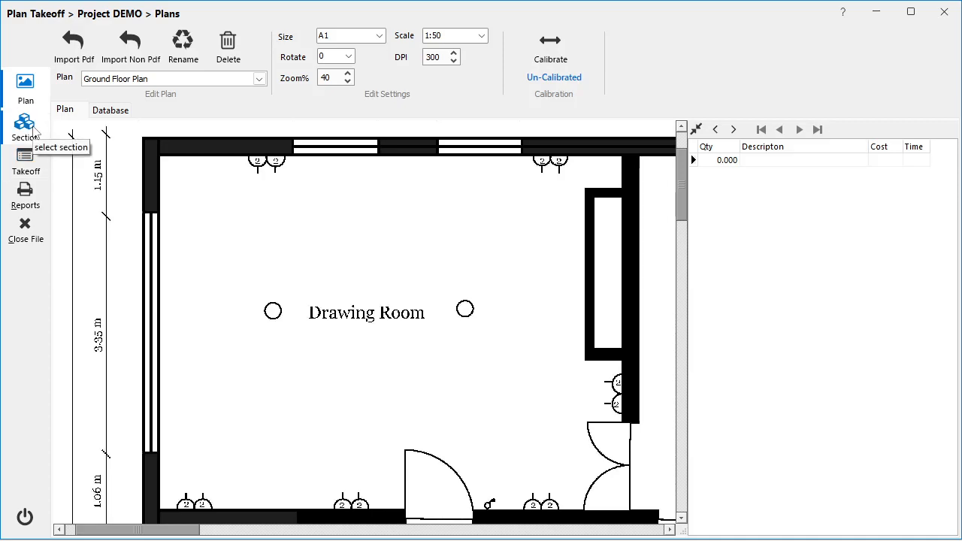
# Load the Pirelli 6242YH/2.5GRY grey 2.5mm cable from the parts database as the takeoff item
pyautogui.click(25, 126)
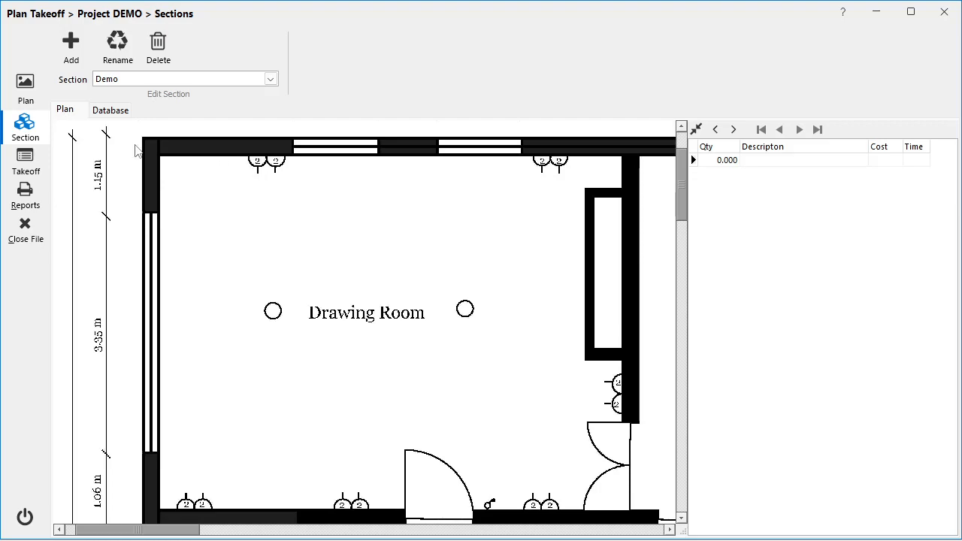
pyautogui.click(22, 168)
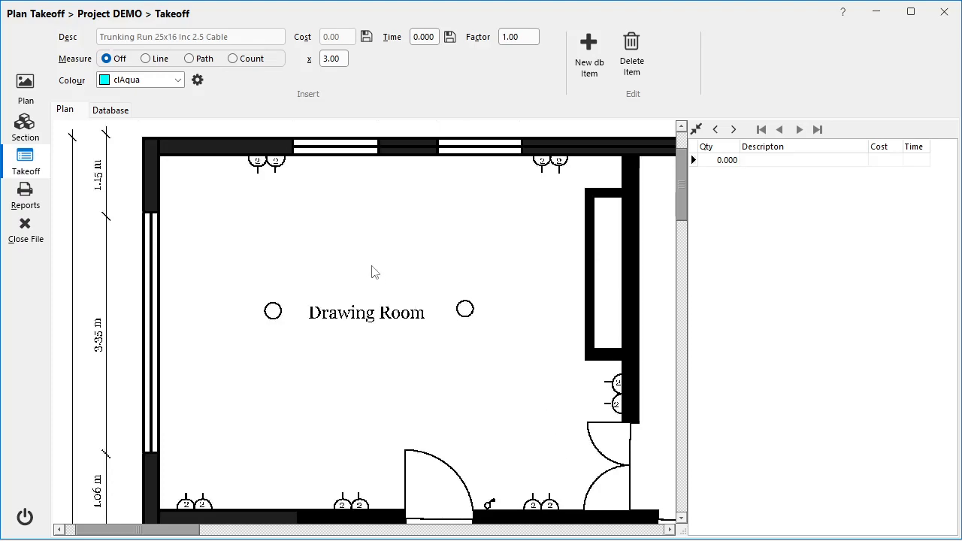
pyautogui.click(118, 113)
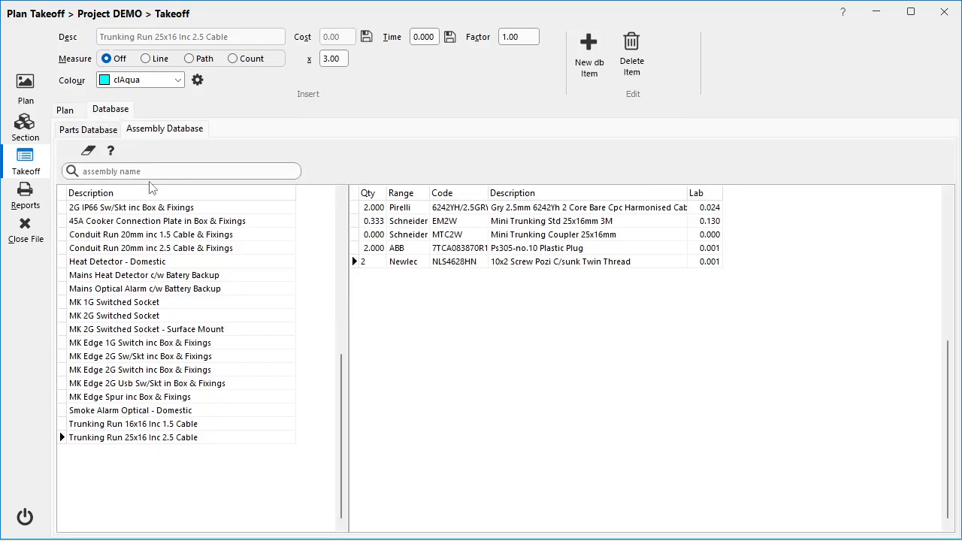
pyautogui.click(103, 137)
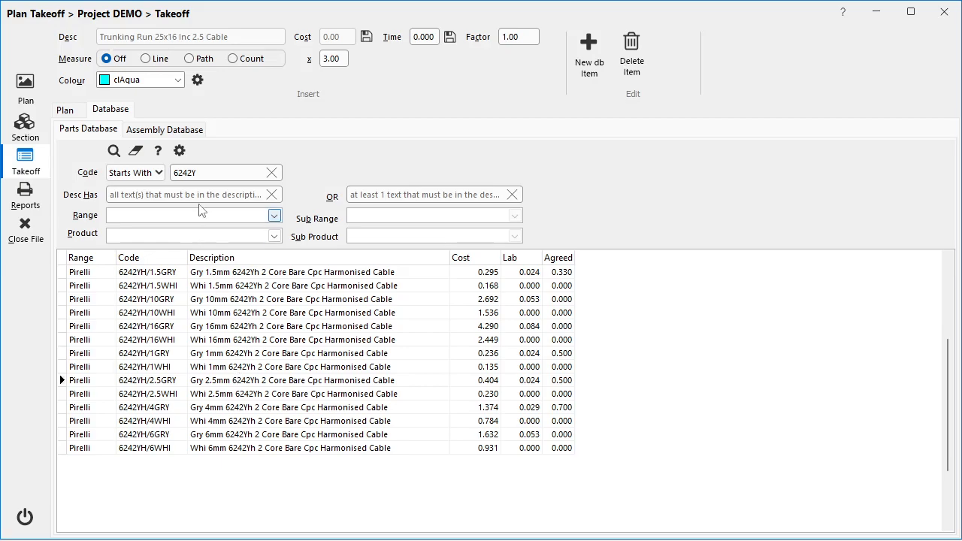
pyautogui.click(236, 382)
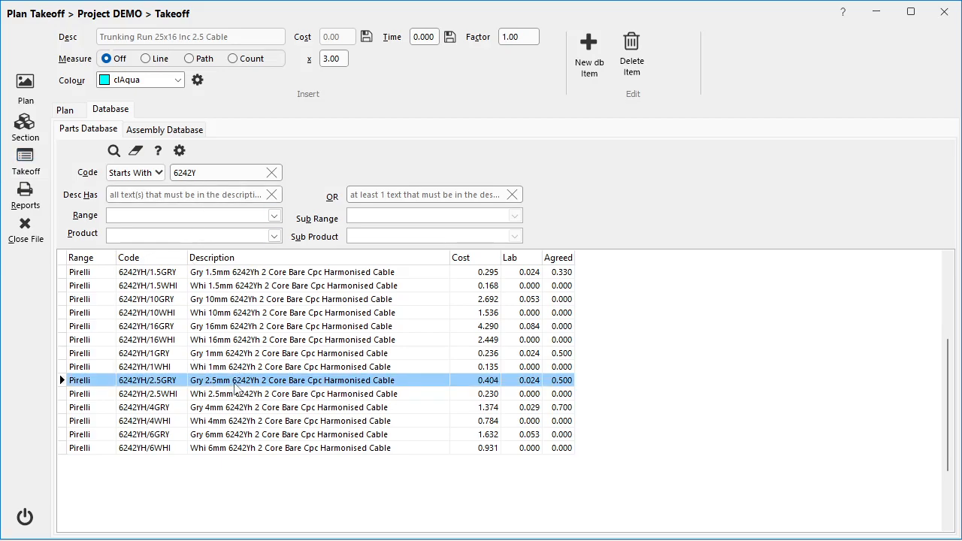
pyautogui.doubleClick(236, 382)
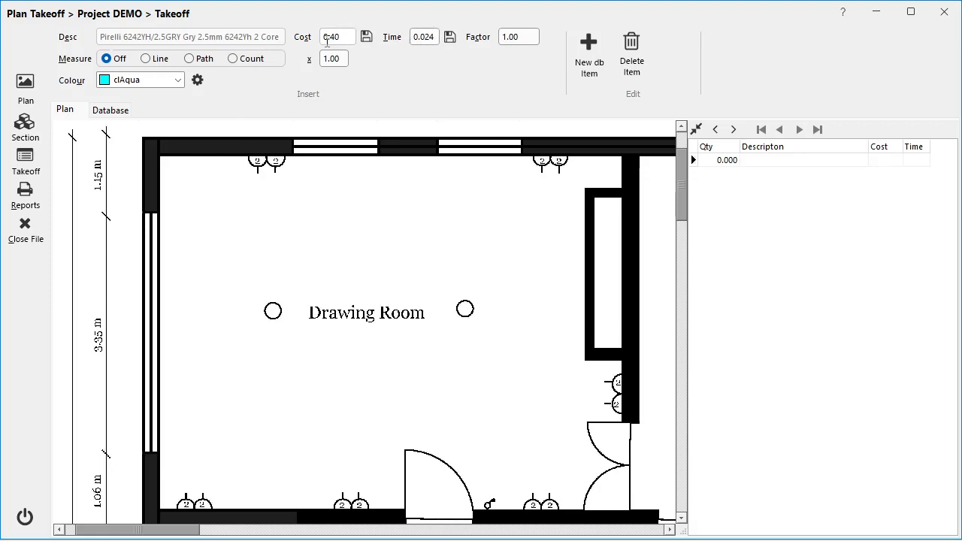
# Set the cable takeoff to Path measurement with the colour clNavy
pyautogui.click(194, 61)
pyautogui.click(181, 81)
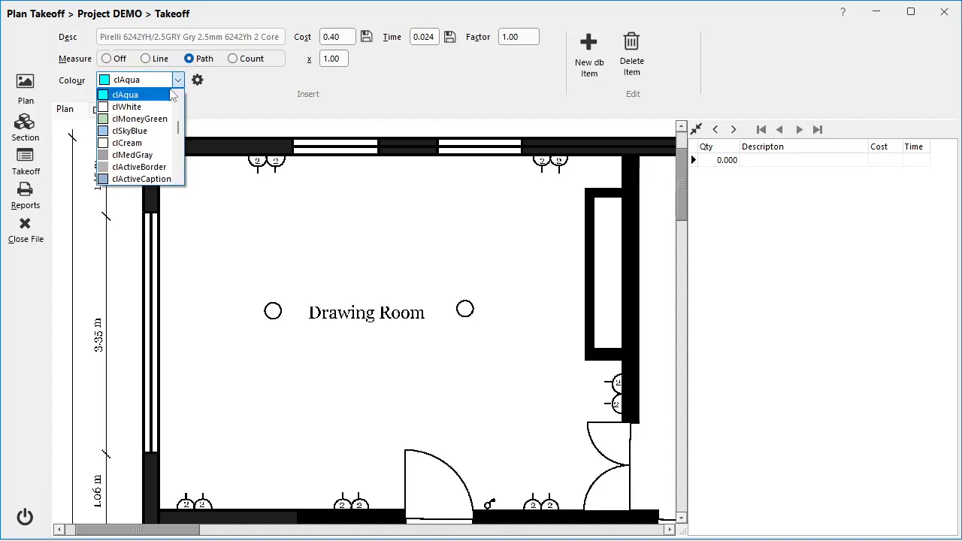
pyautogui.scroll(5, 179, 108)
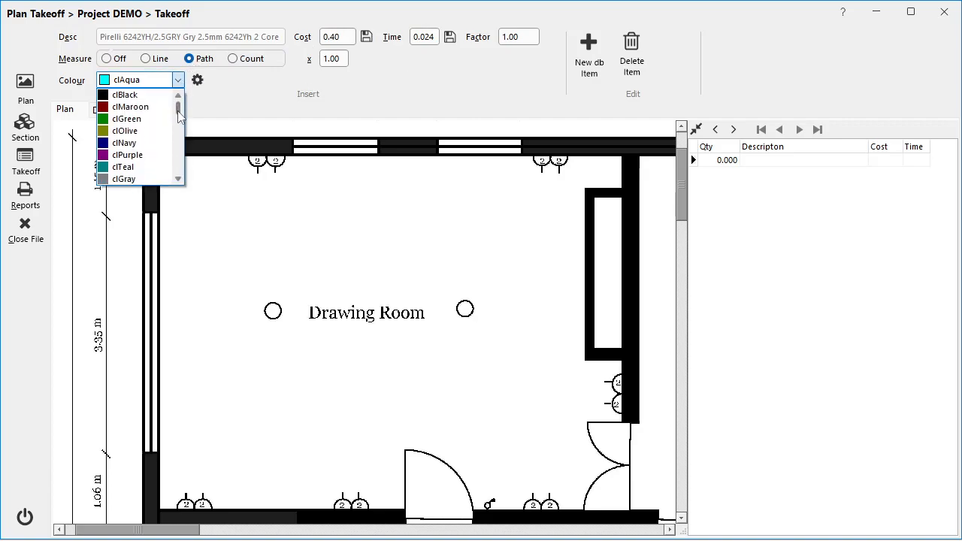
pyautogui.click(137, 144)
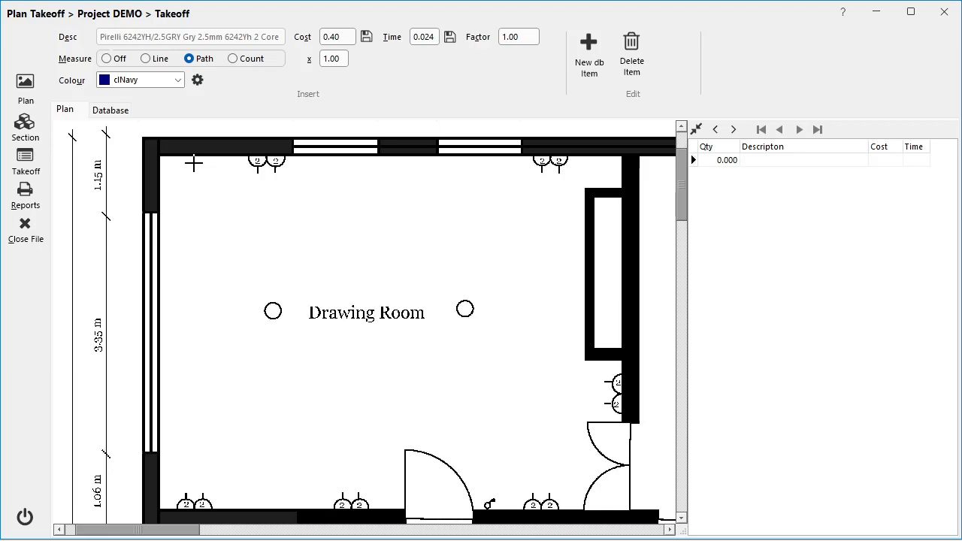
# Trace the cable path around the Drawing Room walls from the upper-right socket pair to the right-wall sockets and finish the measurement
pyautogui.doubleClick(194, 162)
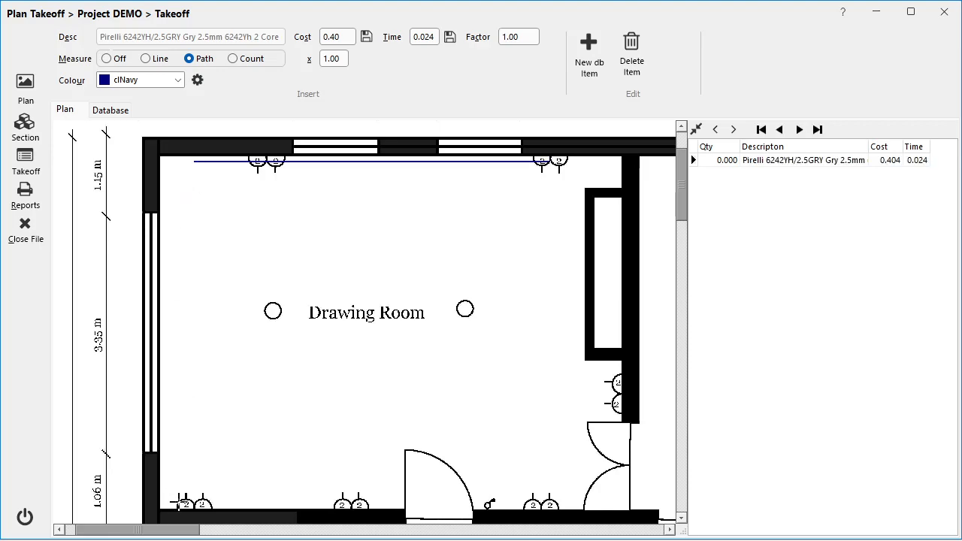
pyautogui.click(194, 504)
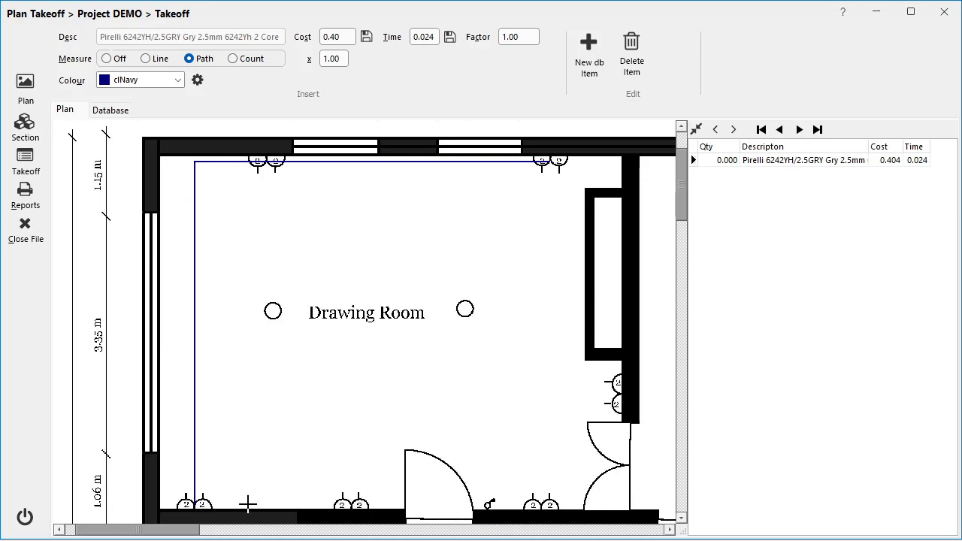
pyautogui.click(622, 508)
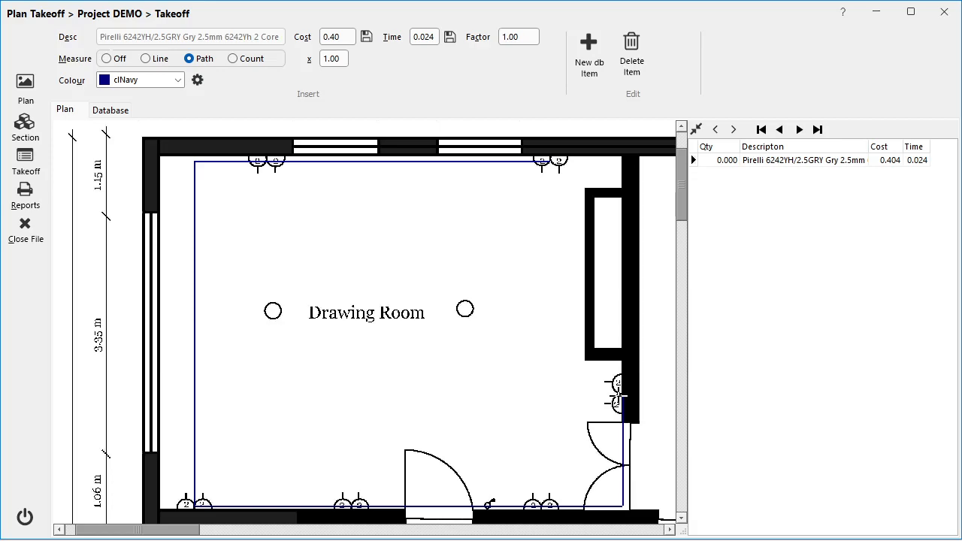
pyautogui.rightClick(570, 373)
pyautogui.click(697, 131)
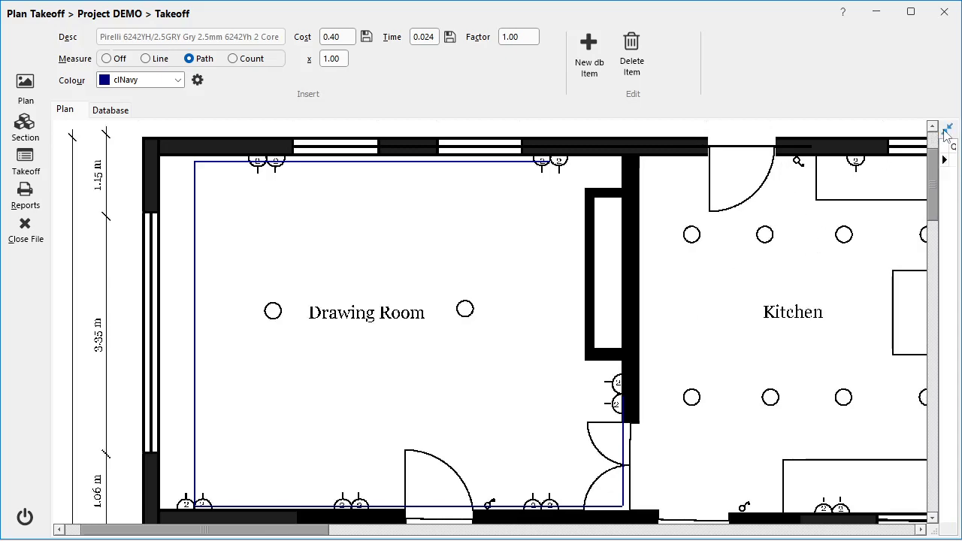
pyautogui.click(947, 131)
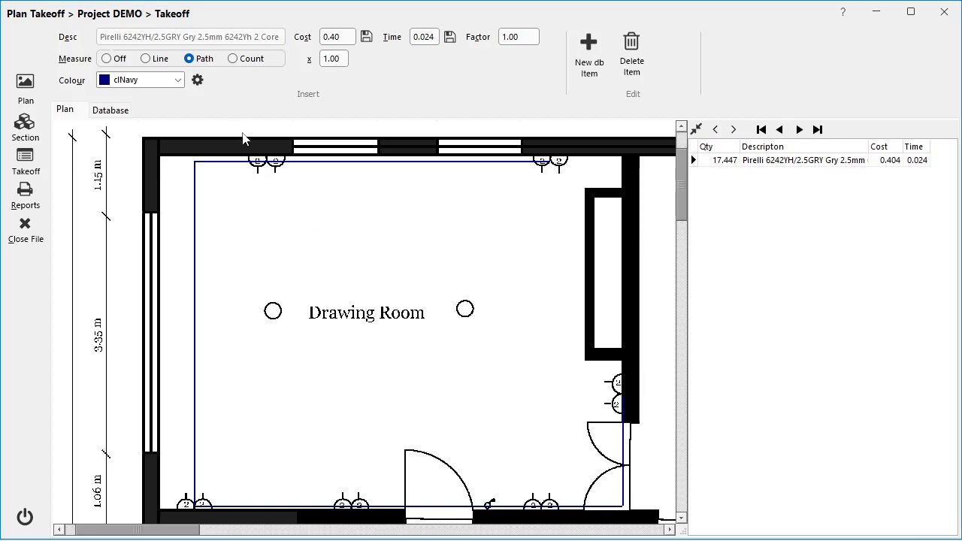
# Set the takeoff colour to clRed and the measurement mode to Count
pyautogui.click(179, 81)
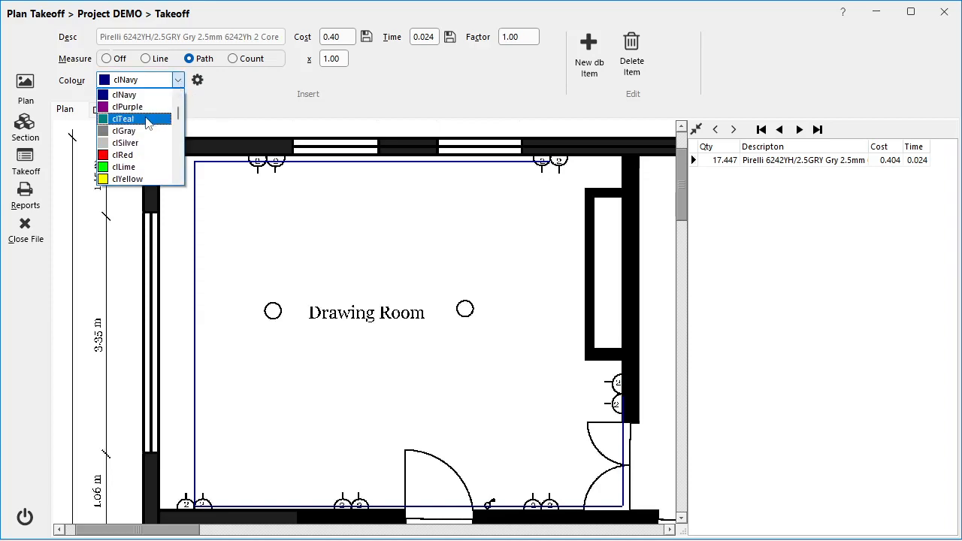
pyautogui.click(128, 155)
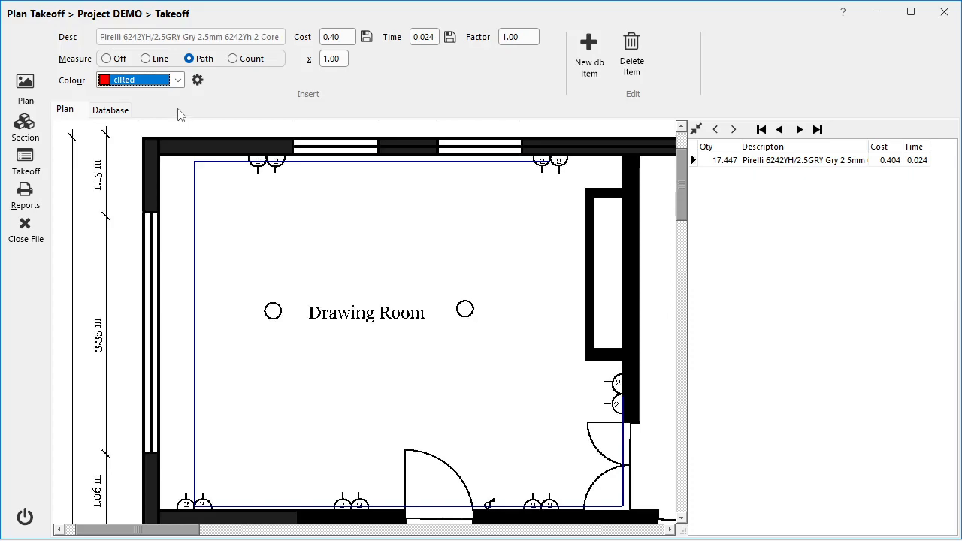
pyautogui.click(233, 61)
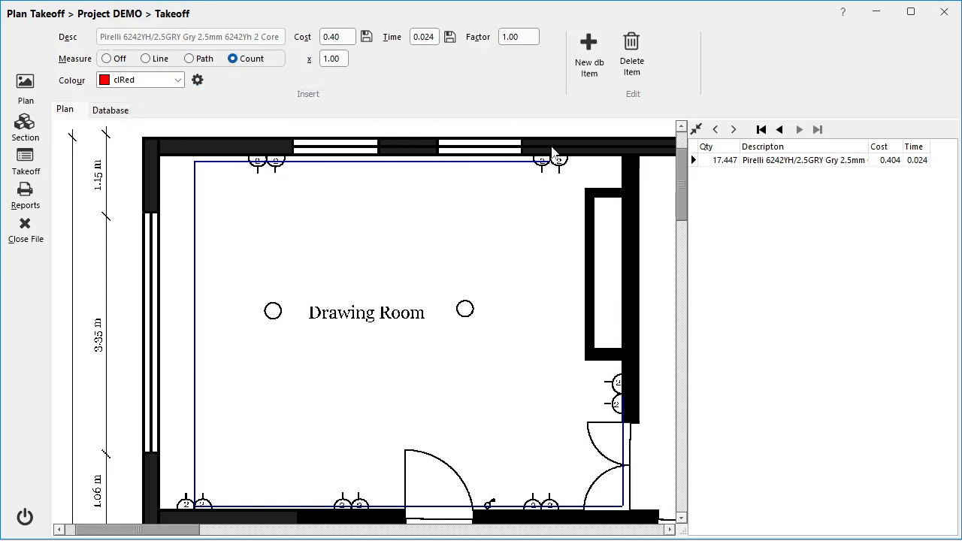
pyautogui.click(251, 154)
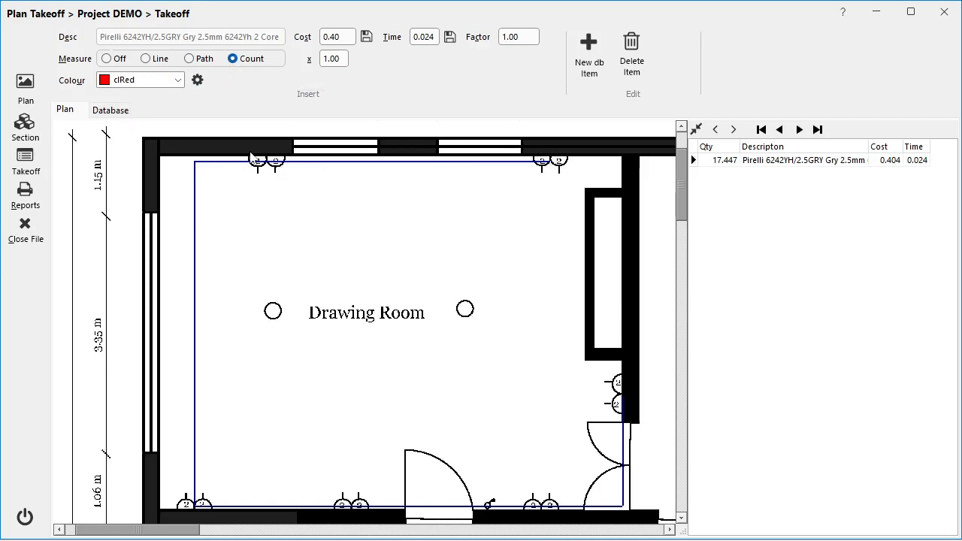
# Load the MK 2G Switched Socket - Surface Mount assembly from the assembly database as the takeoff item
pyautogui.click(112, 110)
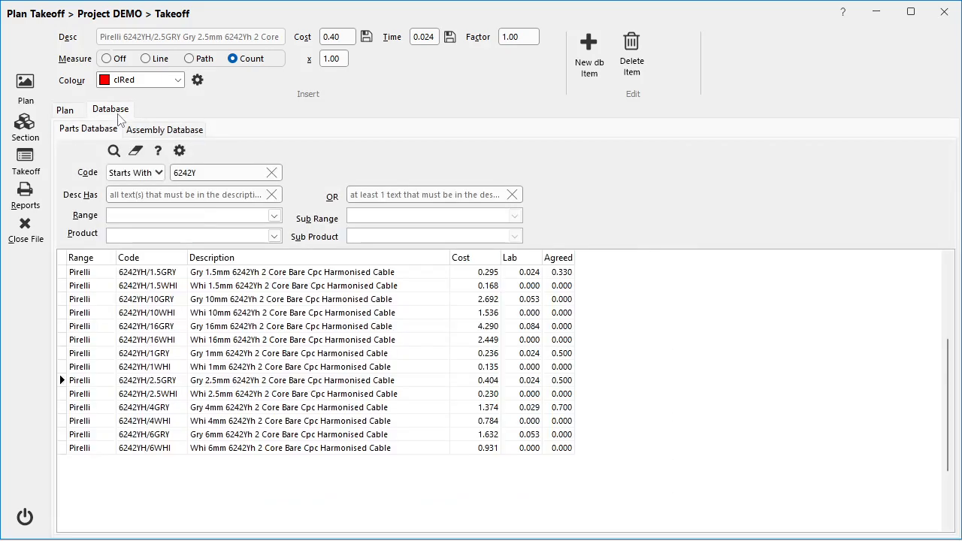
pyautogui.click(156, 134)
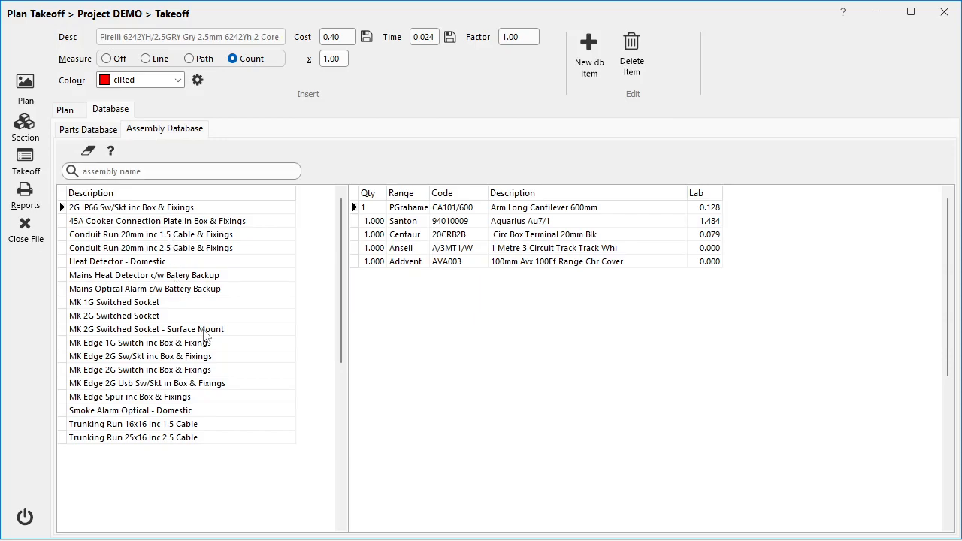
pyautogui.click(205, 331)
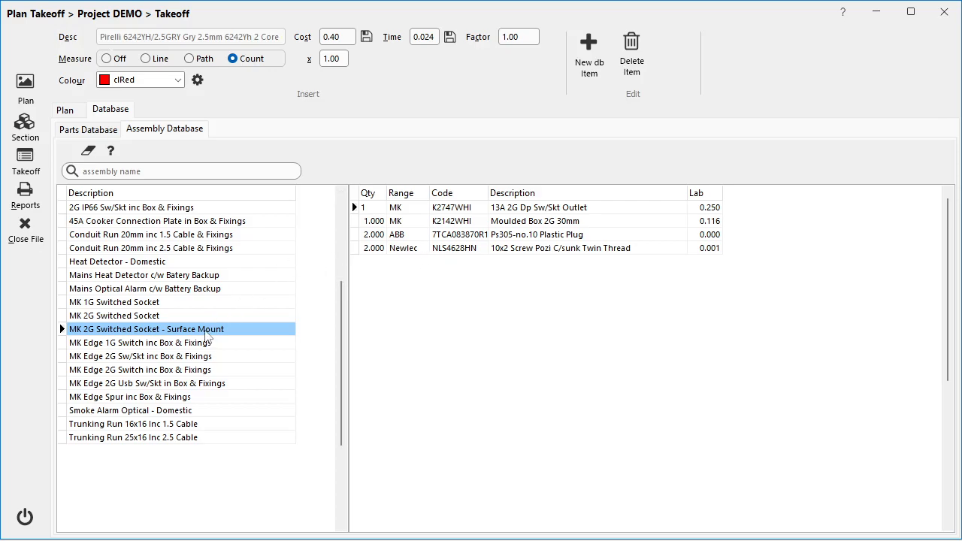
pyautogui.doubleClick(206, 336)
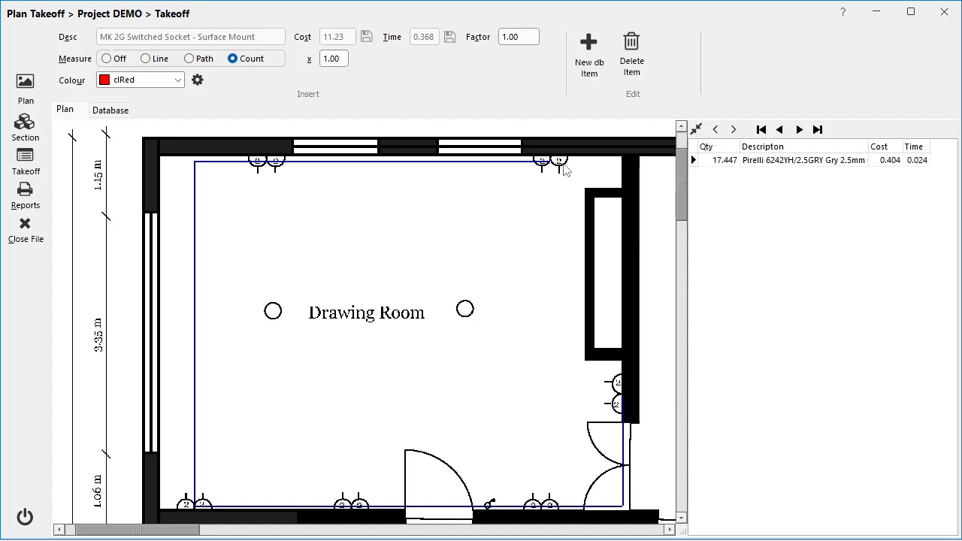
# Mark all twelve double sockets along the top, bottom and right walls of the Drawing Room with count points
pyautogui.click(567, 167)
pyautogui.click(554, 171)
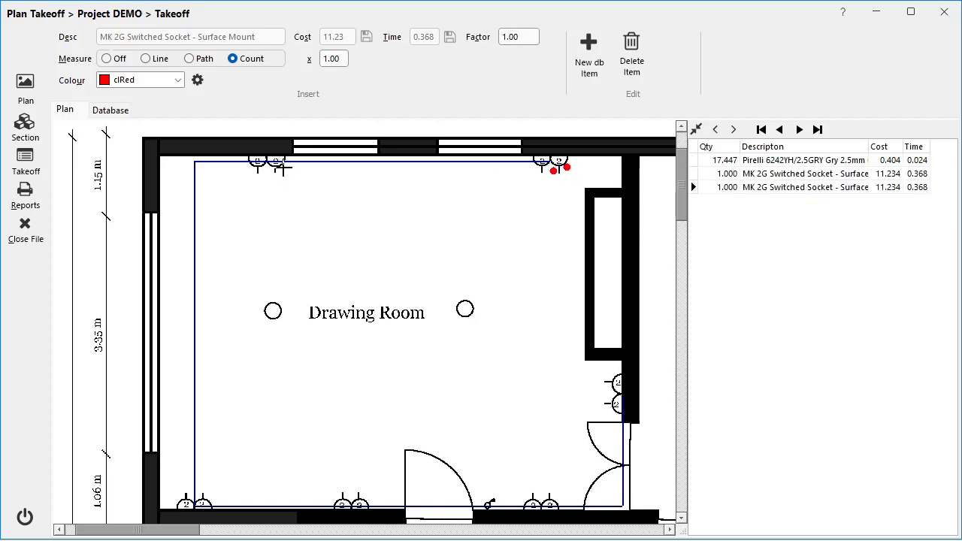
pyautogui.click(287, 170)
pyautogui.click(269, 170)
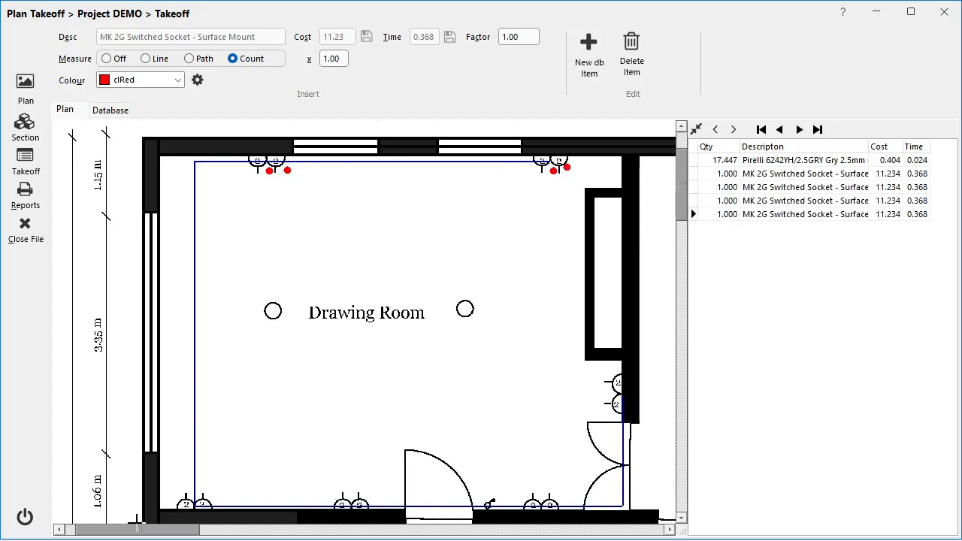
pyautogui.click(180, 503)
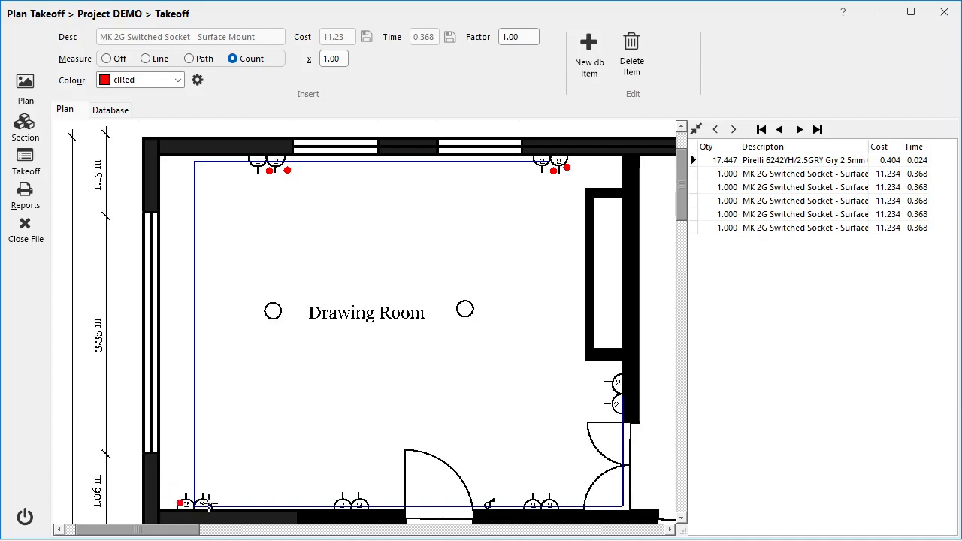
pyautogui.click(214, 508)
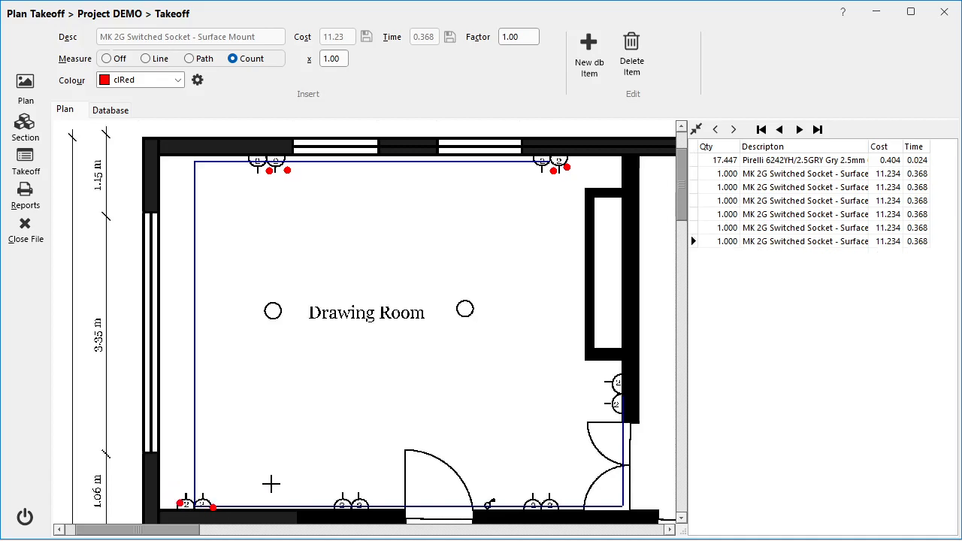
pyautogui.click(336, 503)
pyautogui.click(360, 503)
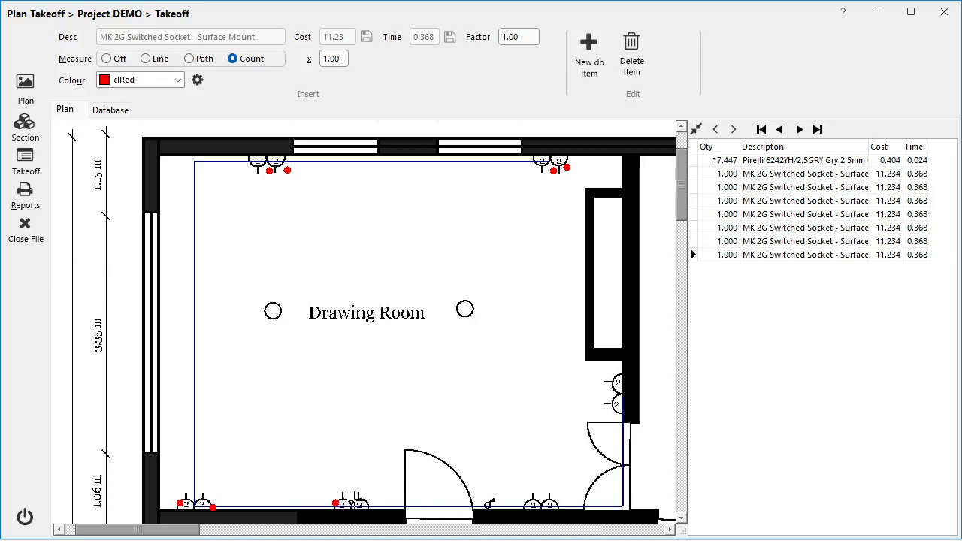
pyautogui.click(531, 506)
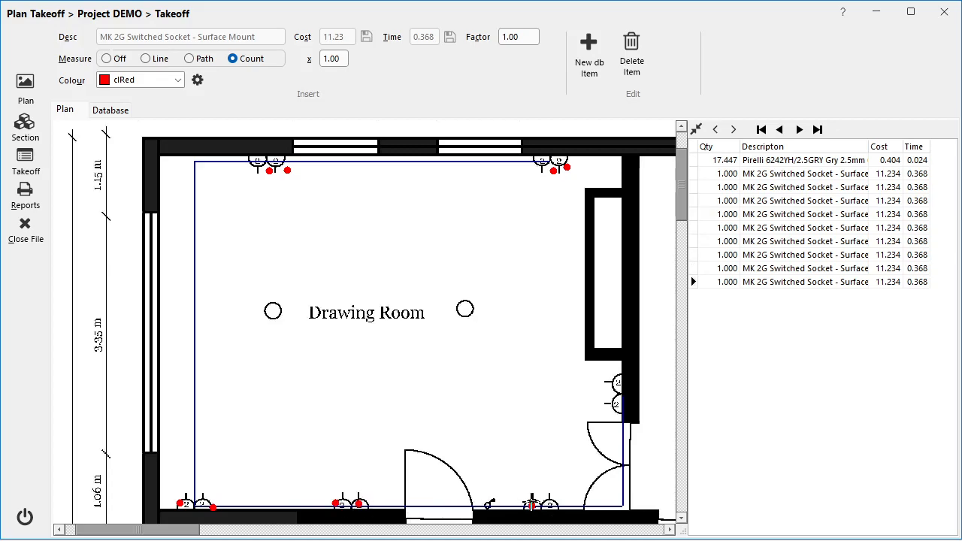
pyautogui.click(550, 508)
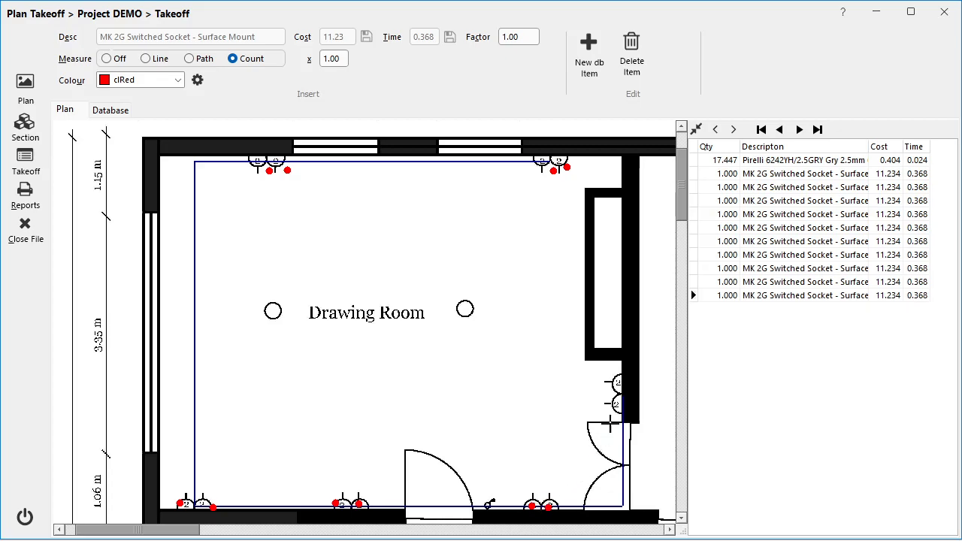
pyautogui.click(616, 413)
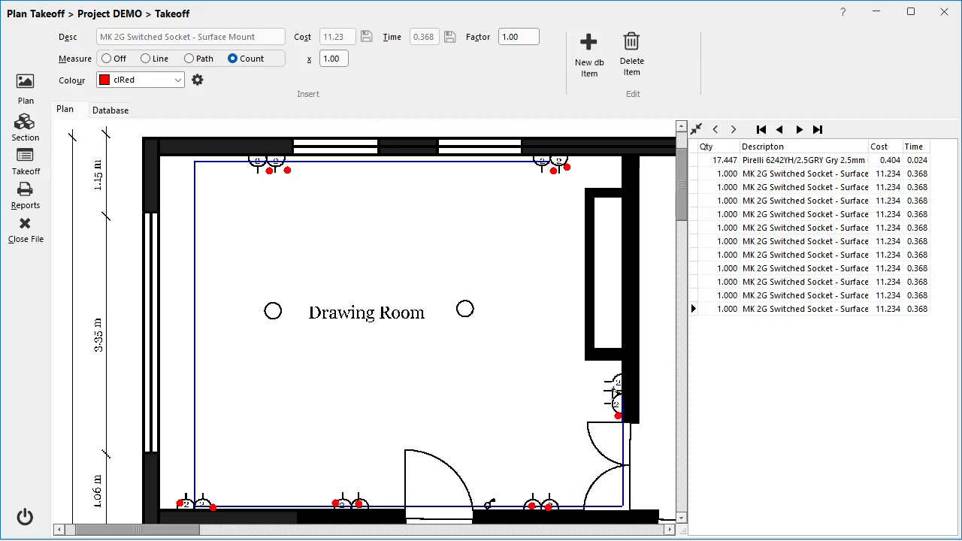
pyautogui.click(616, 389)
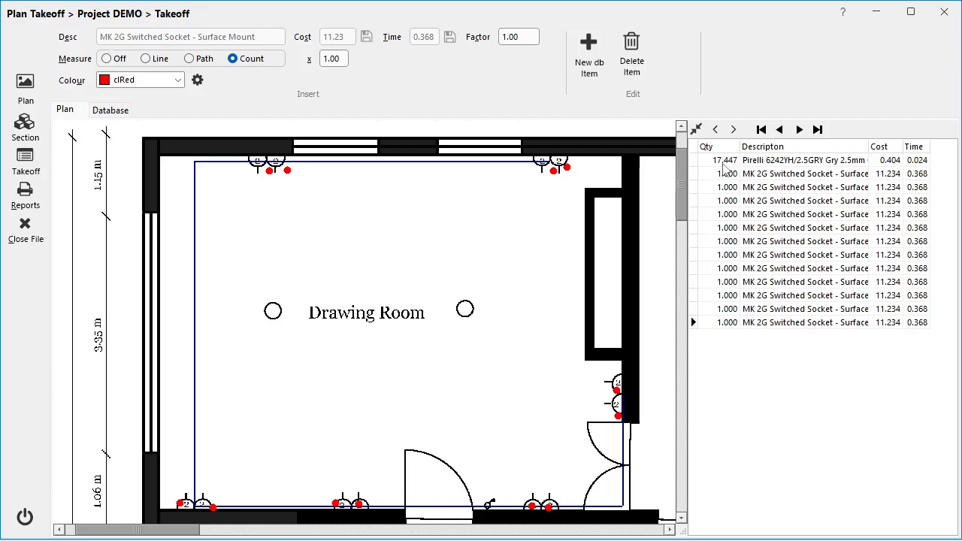
# Set the takeoff colour to clFuchsia
pyautogui.click(179, 80)
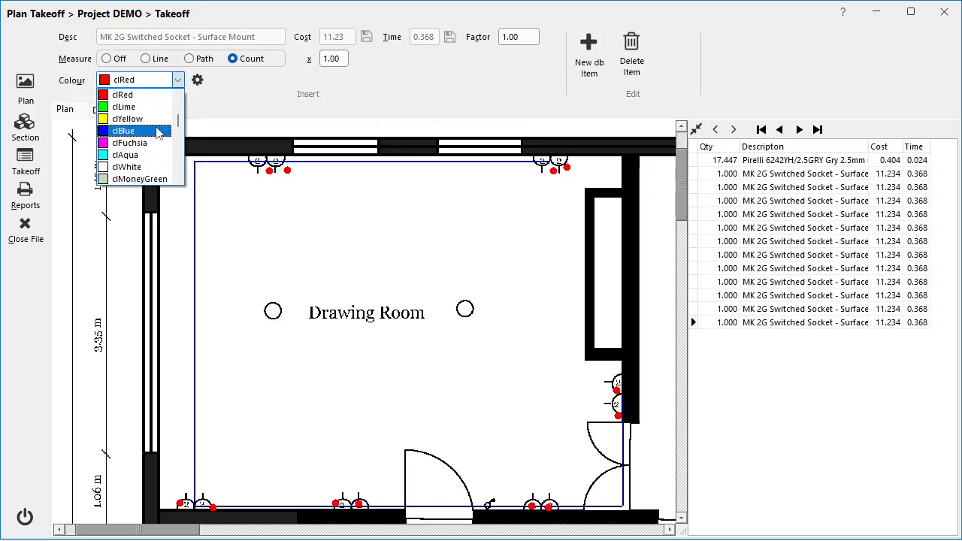
pyautogui.click(153, 143)
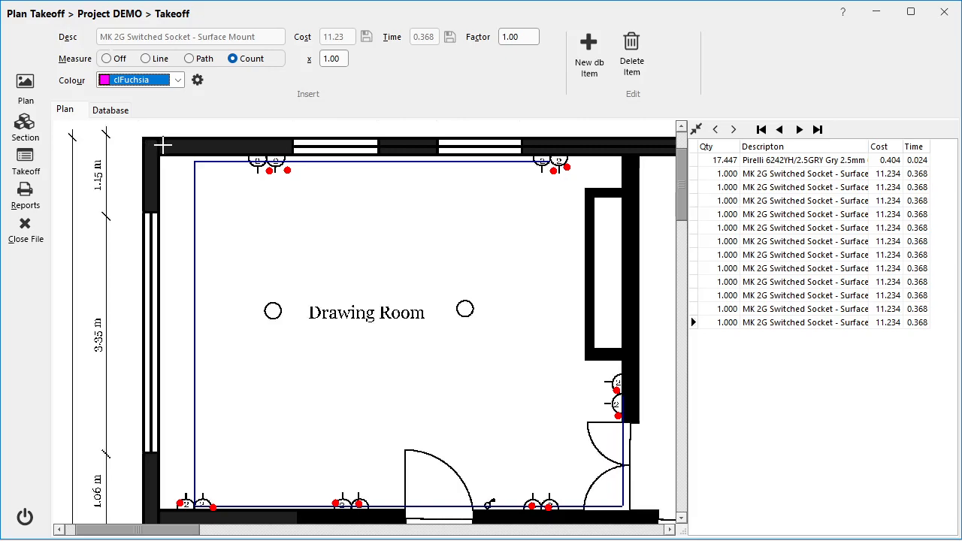
pyautogui.click(245, 174)
pyautogui.click(271, 178)
# In the Trunking Run 25x16 Inc 2.5 Cable assembly, set the trunking coupler quantity to 0 and the Pirelli 2.5mm cable quantity to 2
pyautogui.click(112, 111)
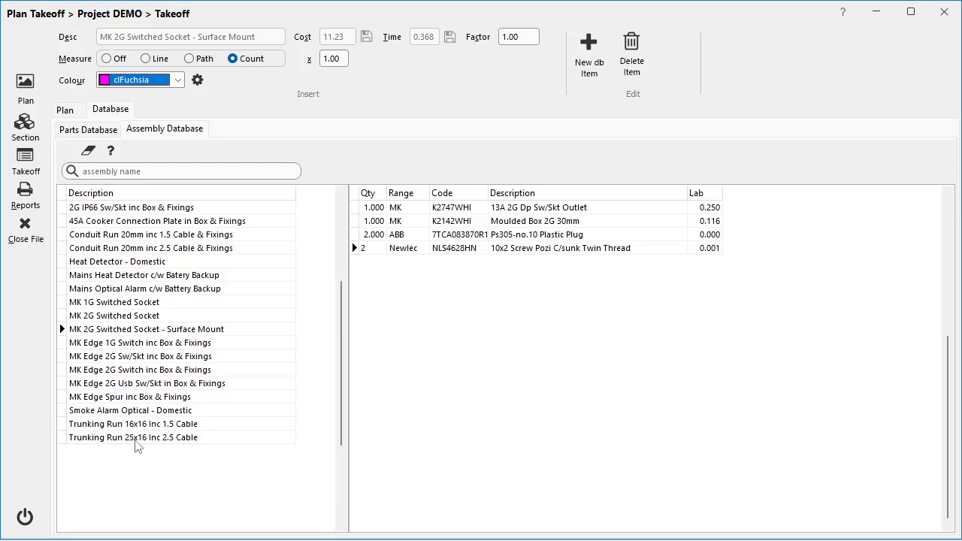
pyautogui.click(135, 438)
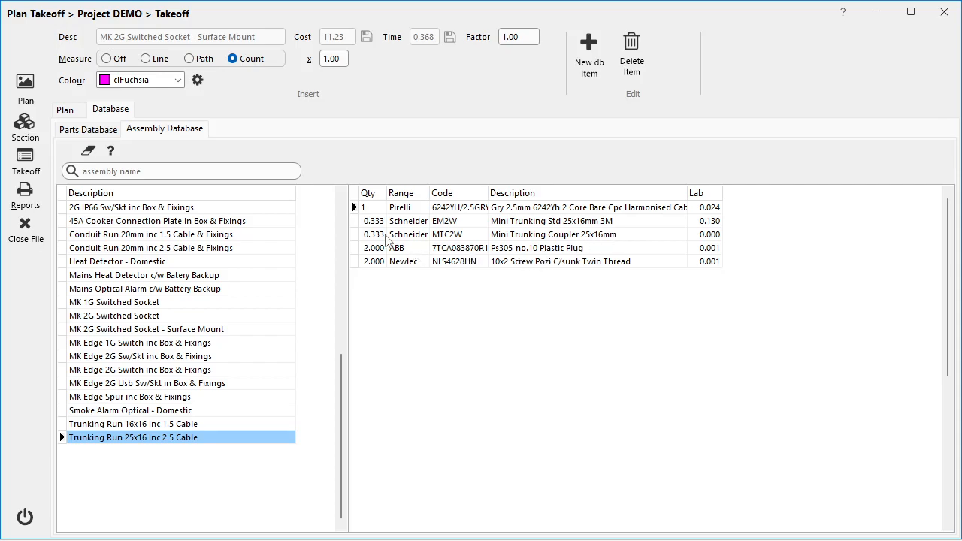
pyautogui.click(380, 234)
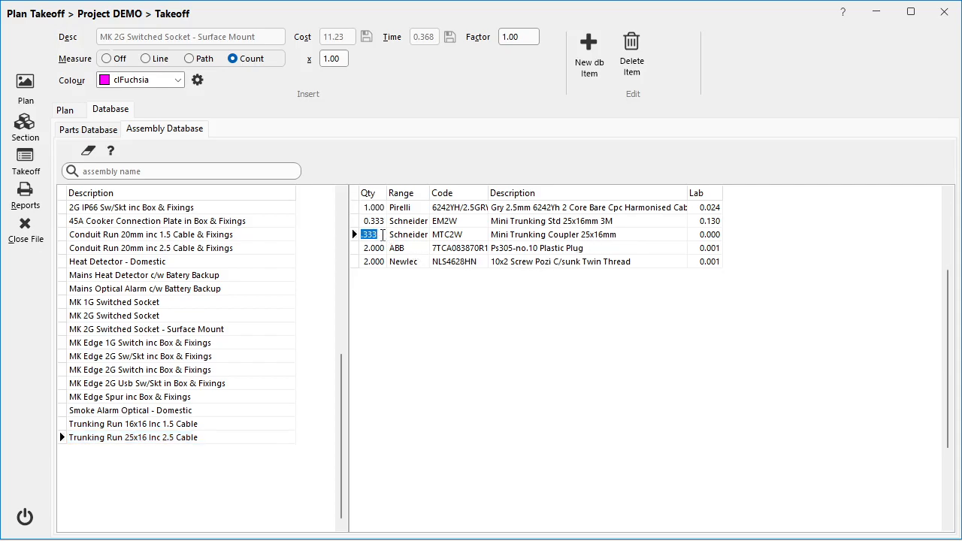
pyautogui.write('0')
pyautogui.click(418, 251)
pyautogui.click(378, 208)
pyautogui.write('2')
# Load the Trunking Run 25x16 Inc 2.5 Cable assembly as the takeoff item and set the count multiplier to 3
pyautogui.click(203, 442)
pyautogui.doubleClick(203, 442)
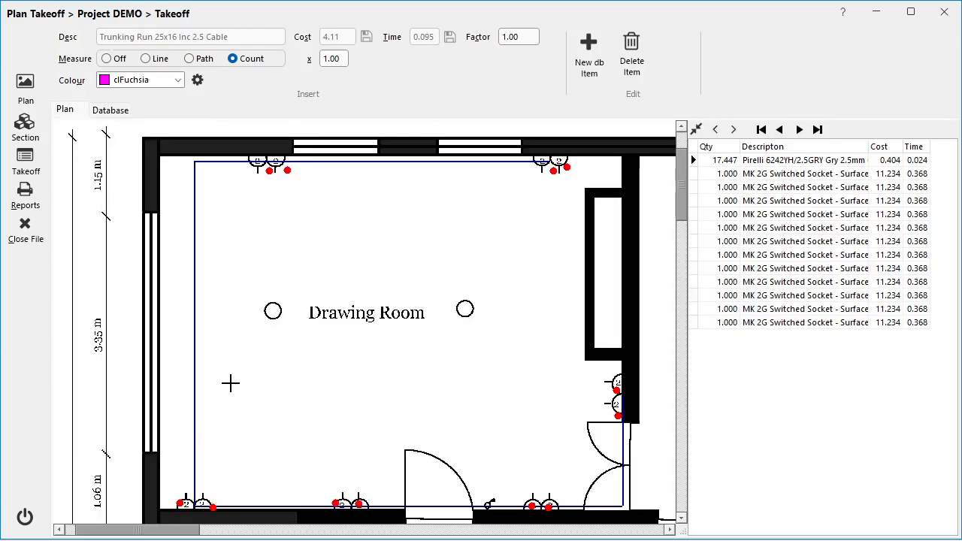
pyautogui.doubleClick(333, 58)
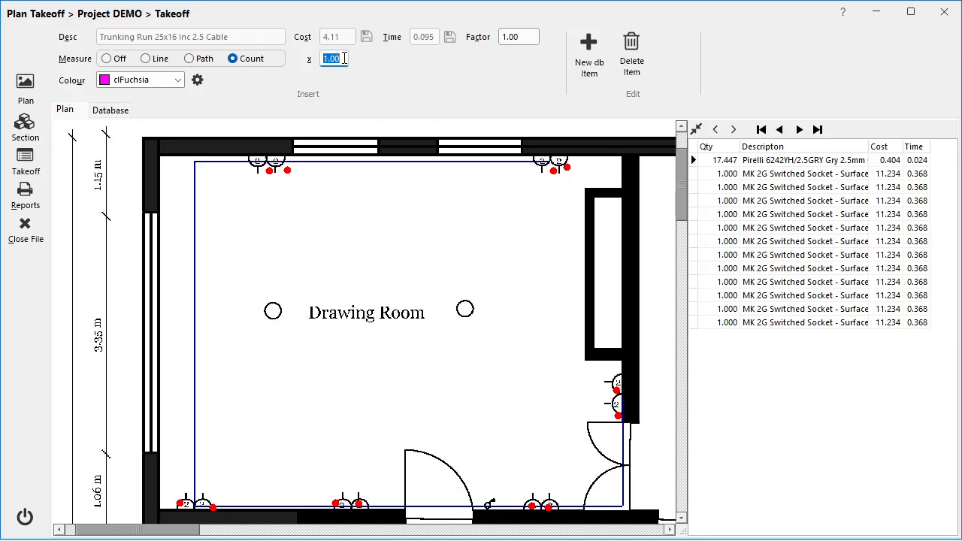
pyautogui.write('3')
# Mark six trunking run count points in the Drawing Room, one at each pair of double sockets
pyautogui.click(552, 169)
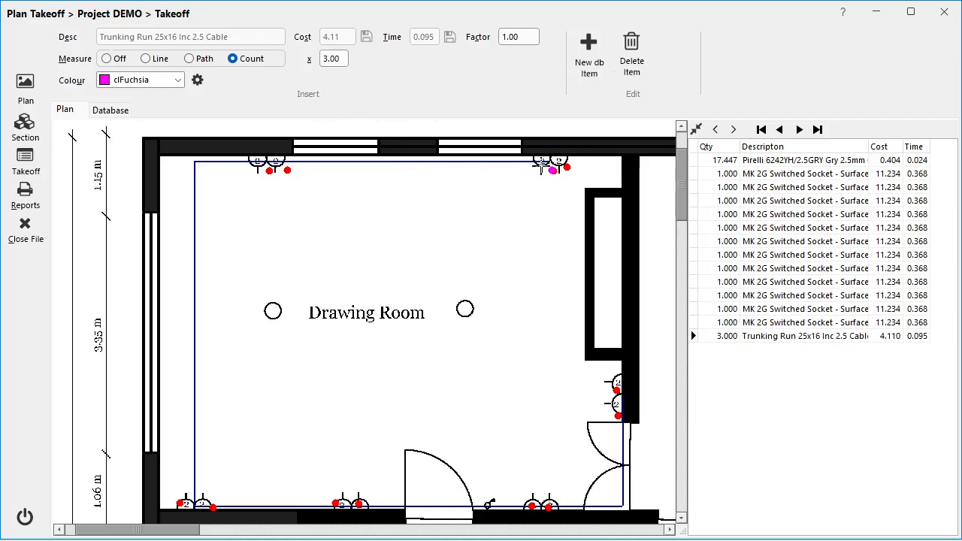
pyautogui.click(256, 174)
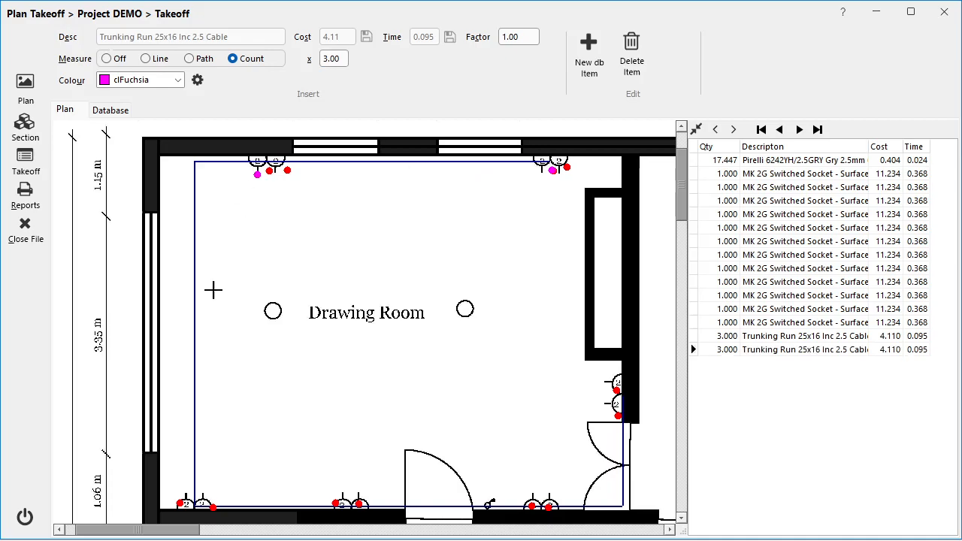
pyautogui.click(202, 503)
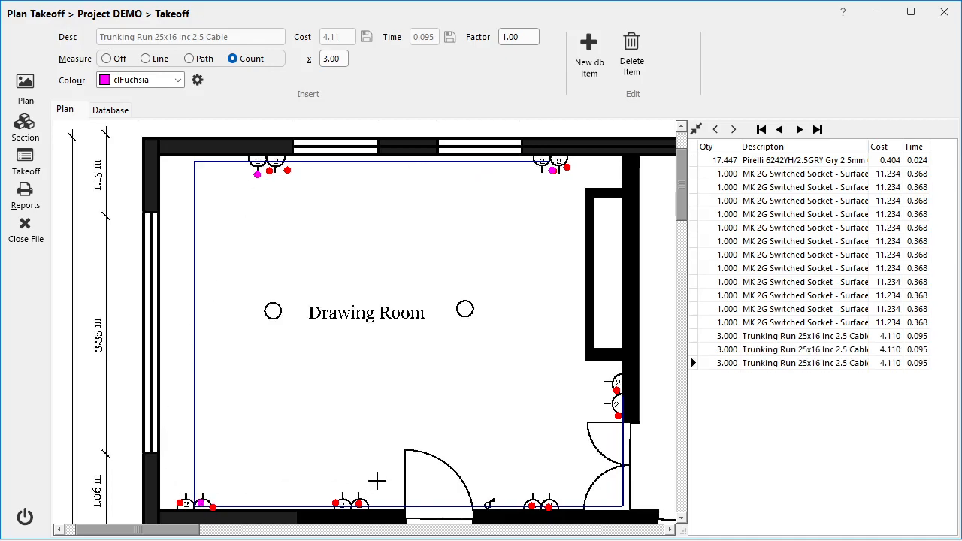
pyautogui.click(355, 500)
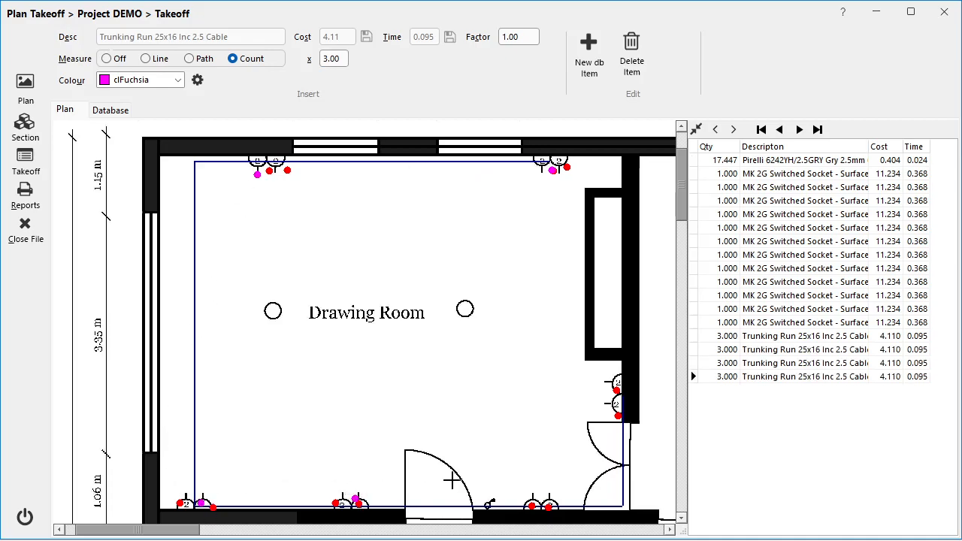
pyautogui.click(547, 503)
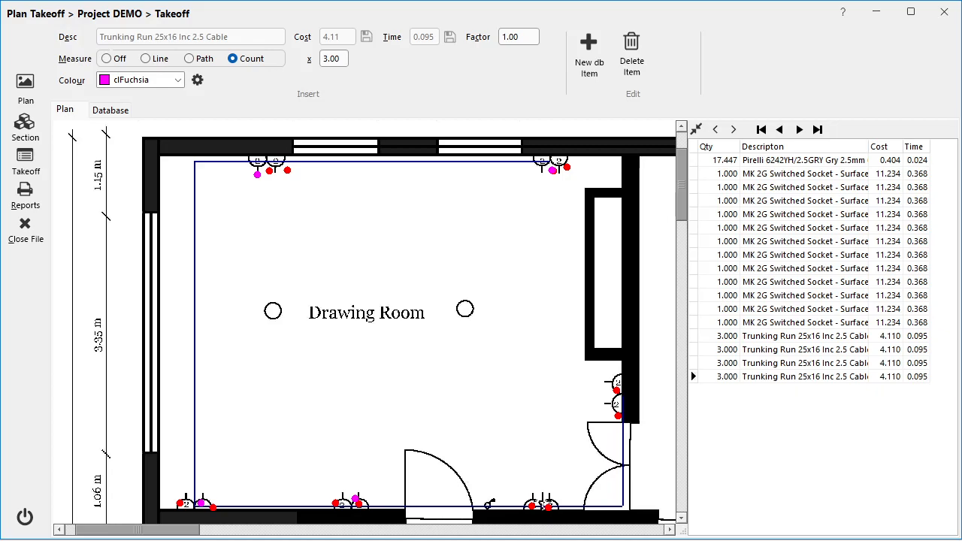
pyautogui.click(612, 403)
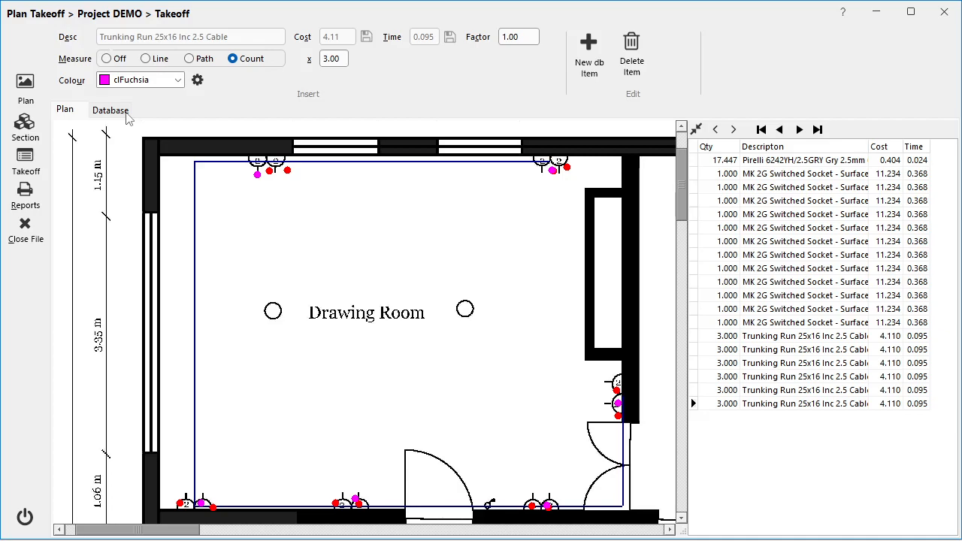
# Look at the form for creating a new database part and close it without adding one
pyautogui.click(589, 46)
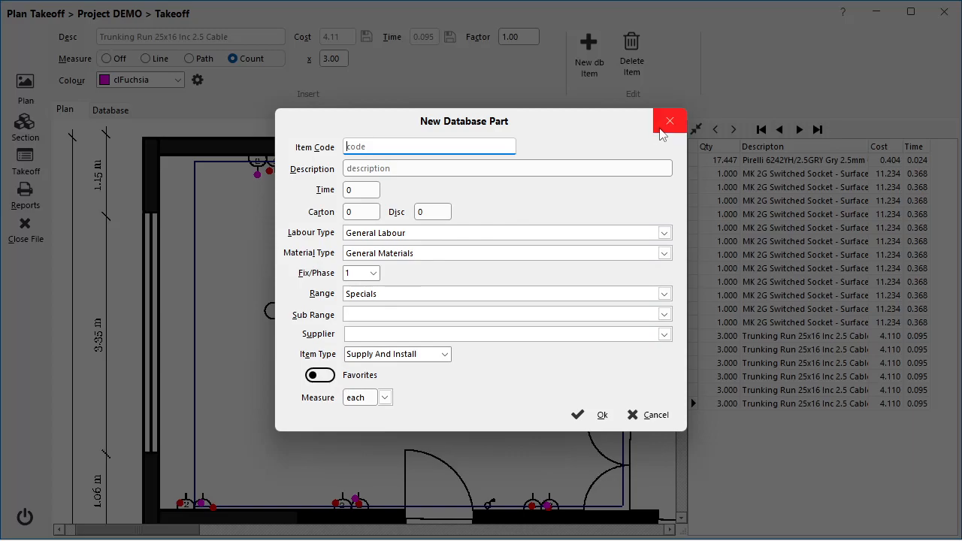
pyautogui.click(670, 122)
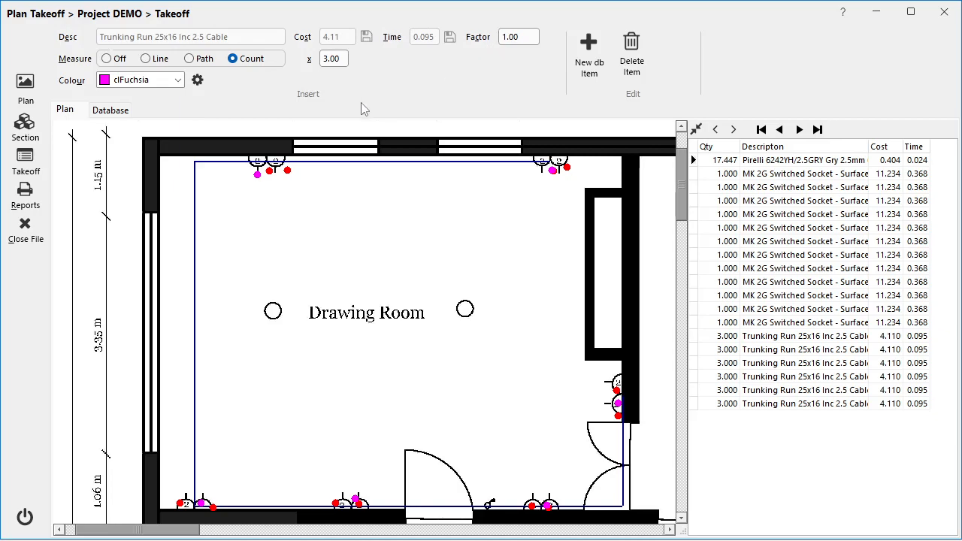
# Show the additional takeoff settings, turn off Use Database, and make the takeoff description ready for free text
pyautogui.click(198, 80)
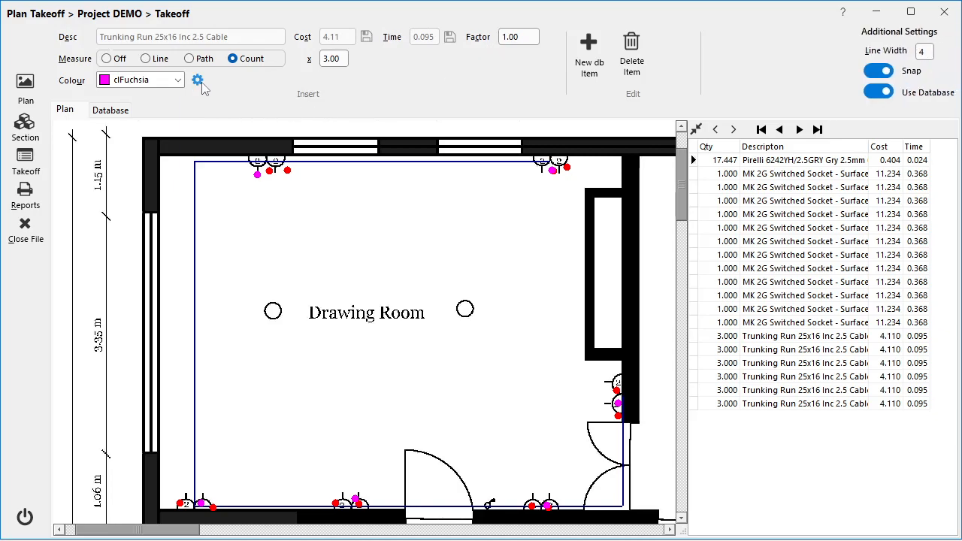
pyautogui.click(889, 92)
pyautogui.click(194, 36)
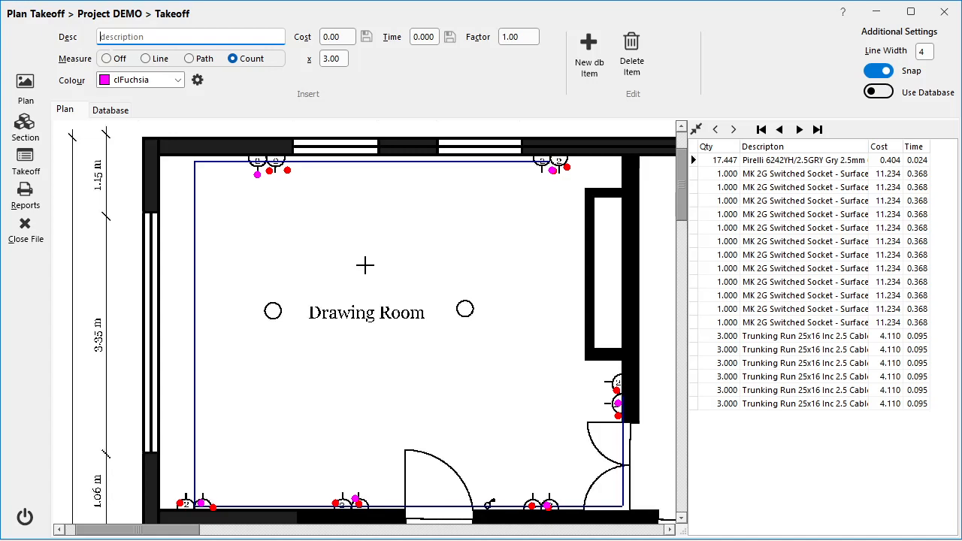
# Switch to the Estimating program, show the Demo section's takeoff as groups, and open plan project DEMO for import
pyautogui.moveTo(552, 539)
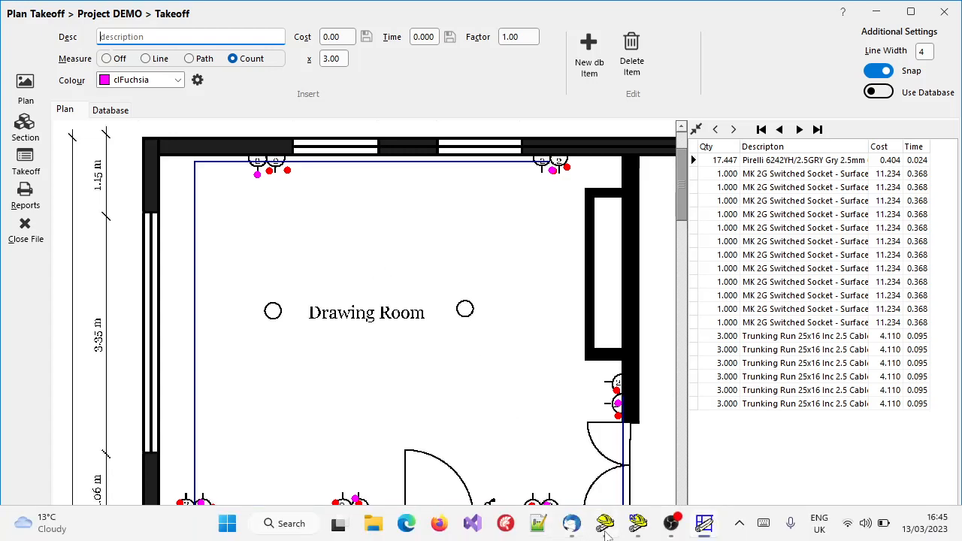
pyautogui.moveTo(638, 526)
pyautogui.click(568, 391)
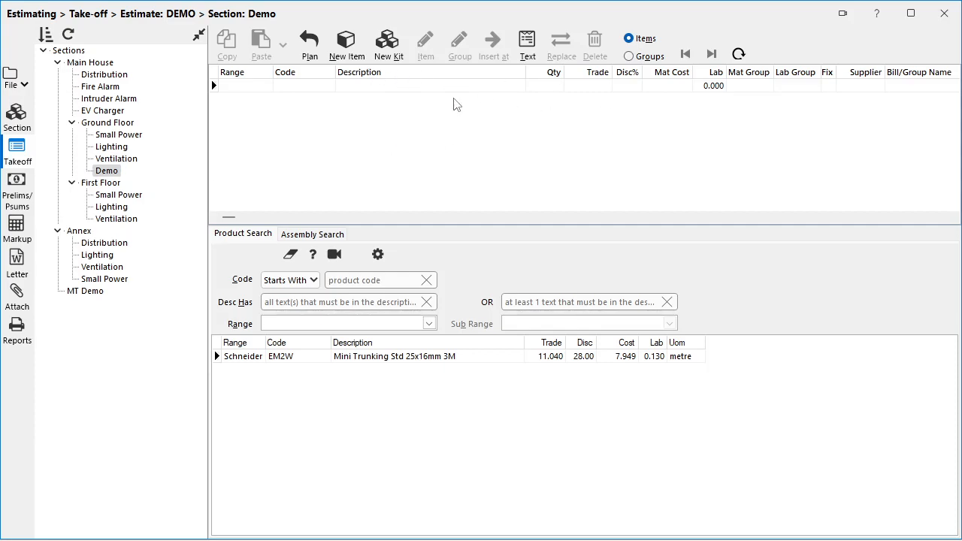
pyautogui.click(628, 57)
pyautogui.click(309, 43)
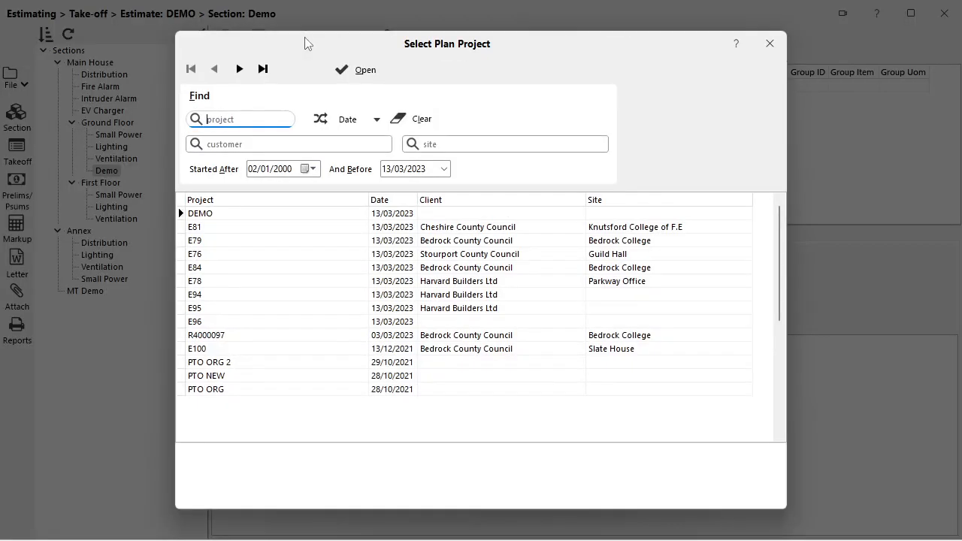
pyautogui.doubleClick(276, 215)
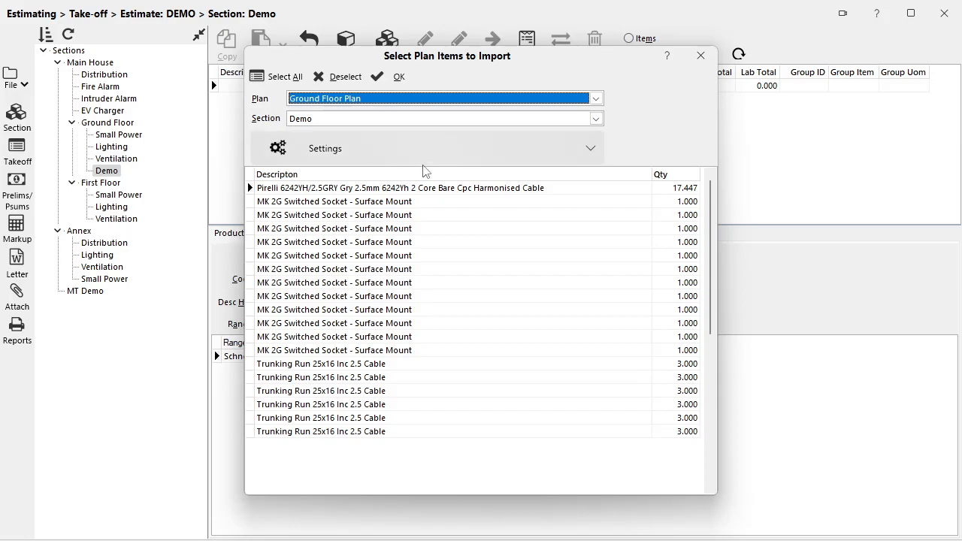
# Check the import settings and import all Ground Floor Plan items of the Demo section into the estimate
pyautogui.click(598, 147)
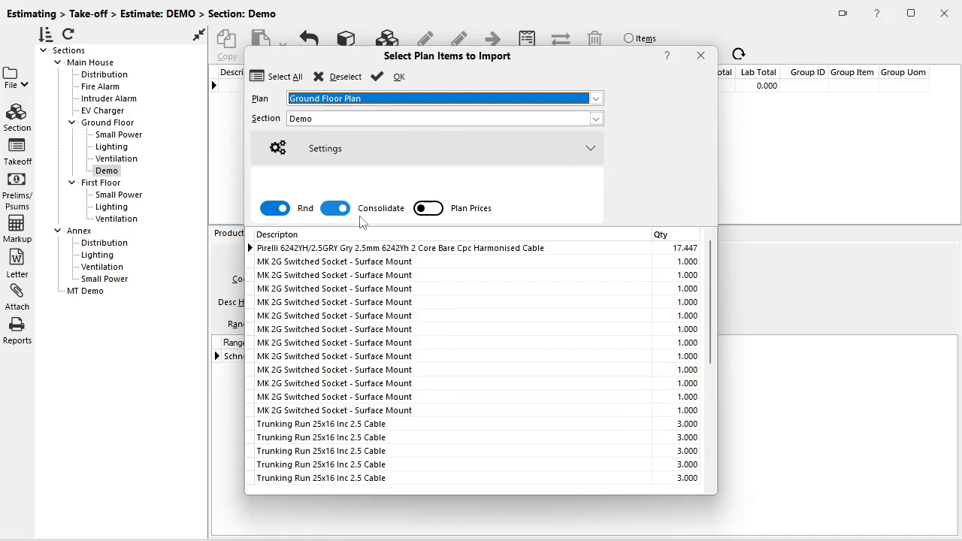
pyautogui.click(592, 151)
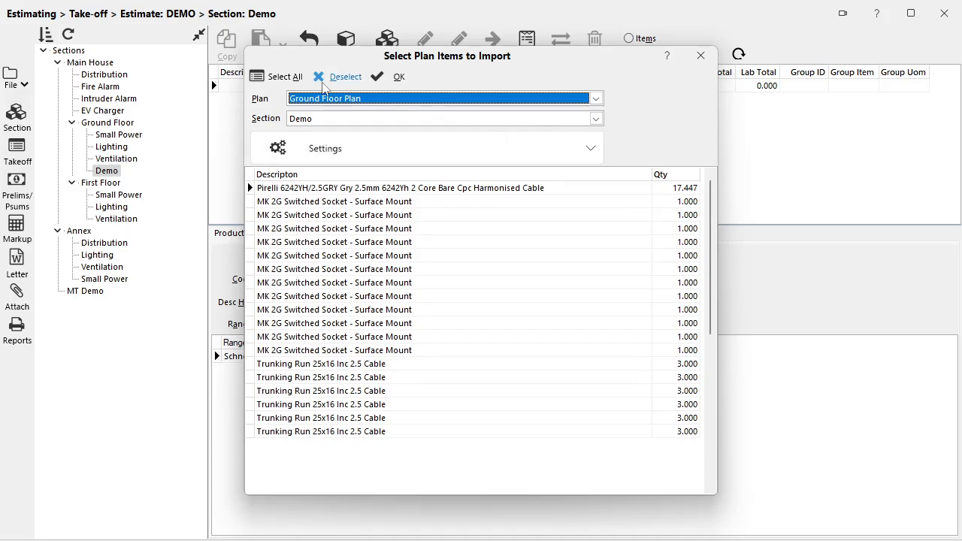
pyautogui.click(290, 79)
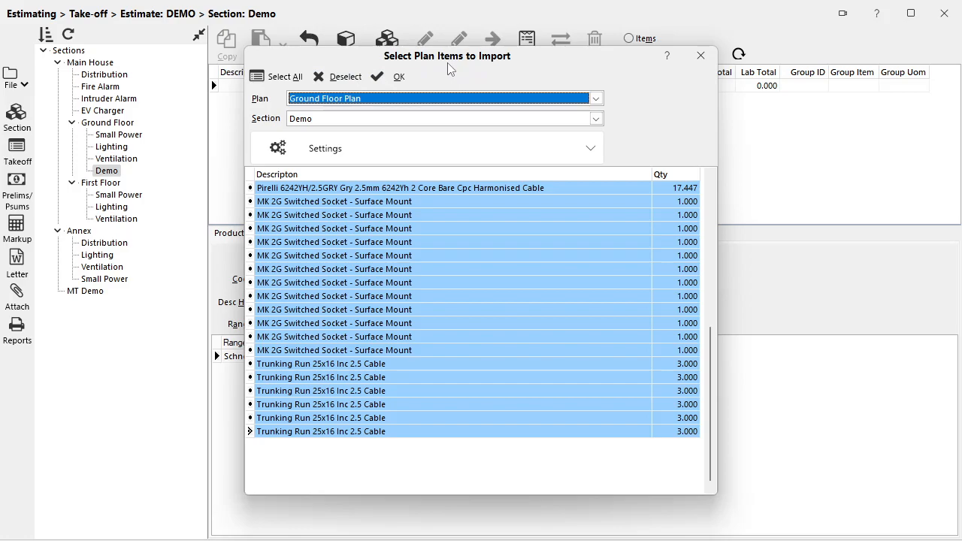
pyautogui.click(392, 78)
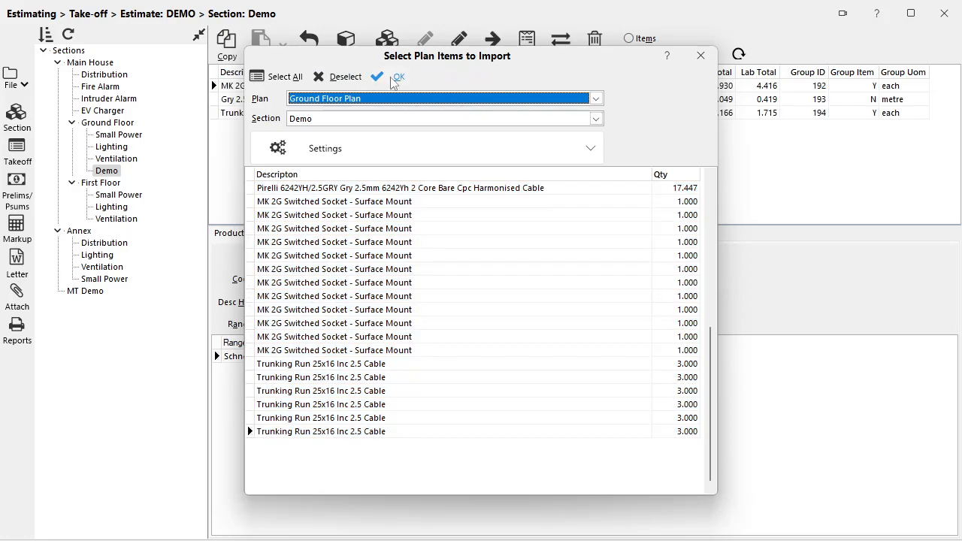
pyautogui.click(701, 56)
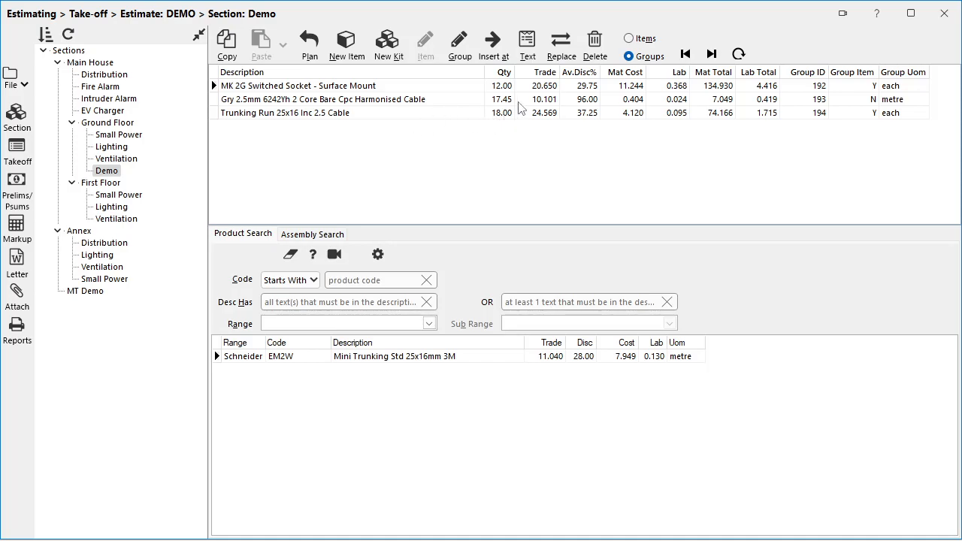
# Examine the imported takeoff as individual items, including their quantities, and return to the grouped view
pyautogui.click(630, 40)
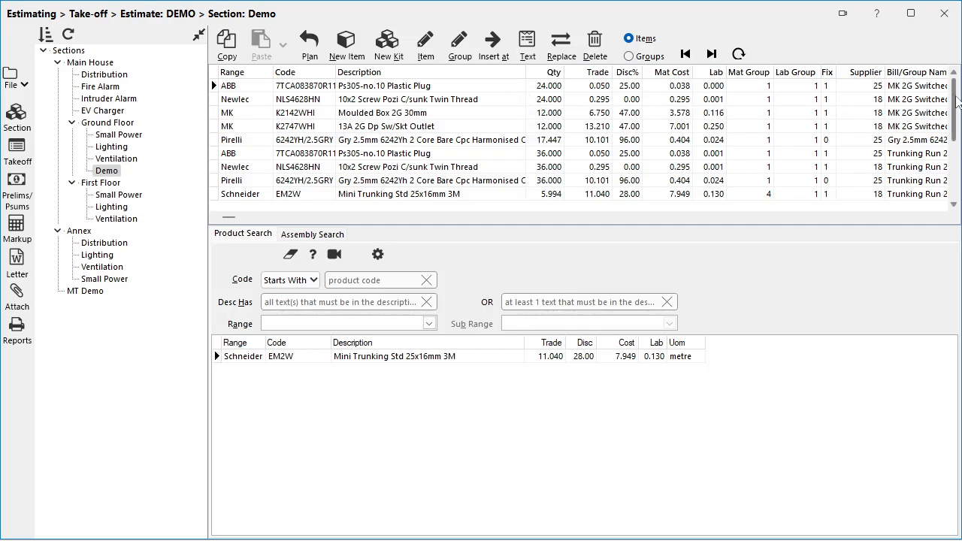
pyautogui.click(957, 95)
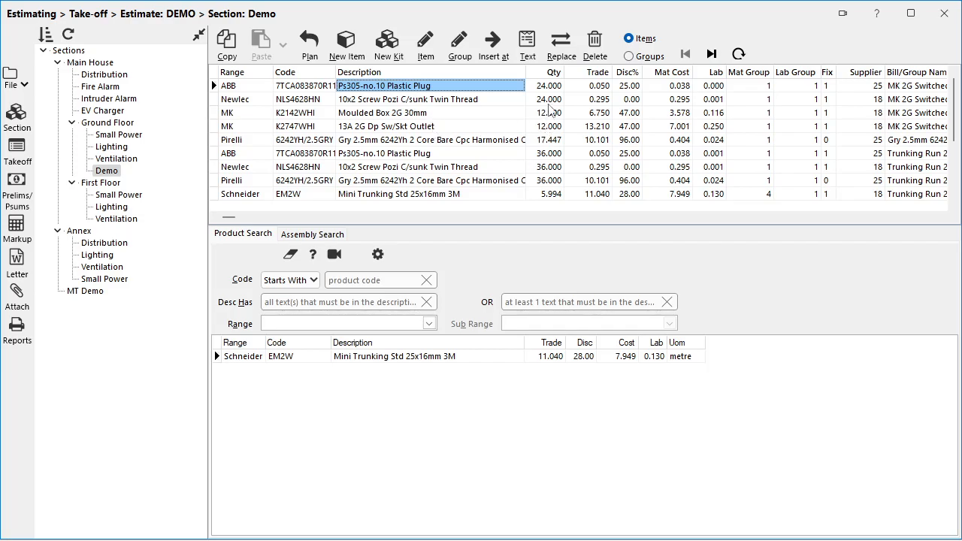
pyautogui.click(630, 58)
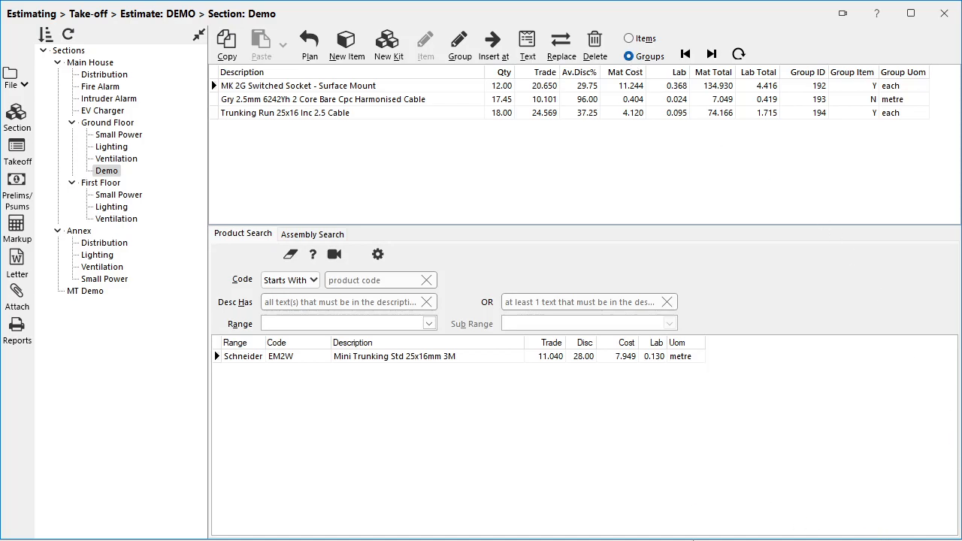
# Switch back to Plan Takeoff and preview the Plan Items Takeoff report for All Plans - All Sections, then close the preview
pyautogui.click(704, 528)
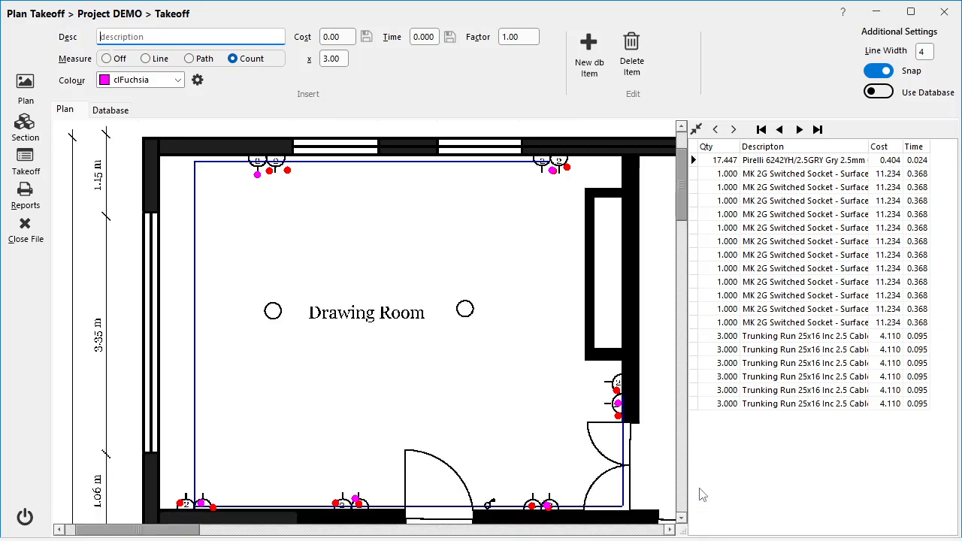
pyautogui.click(27, 194)
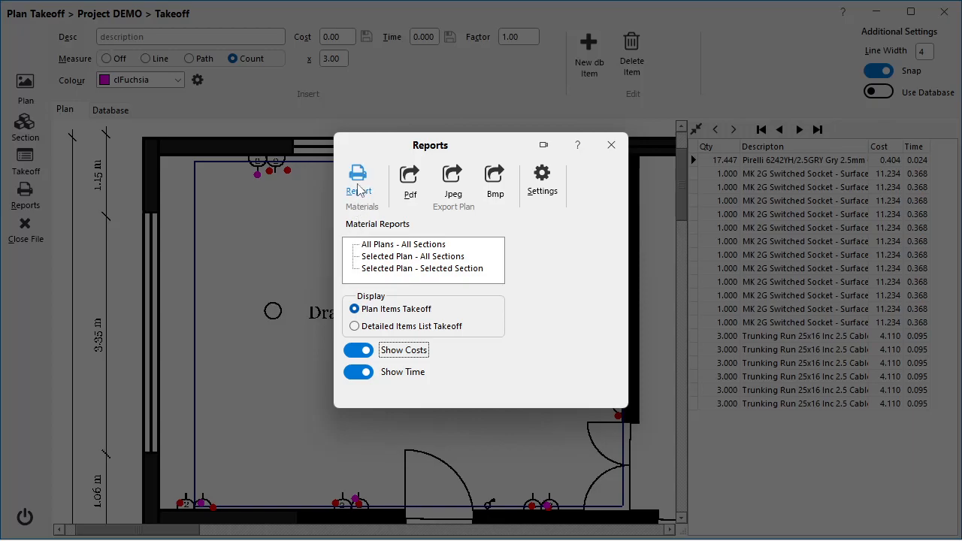
pyautogui.doubleClick(367, 247)
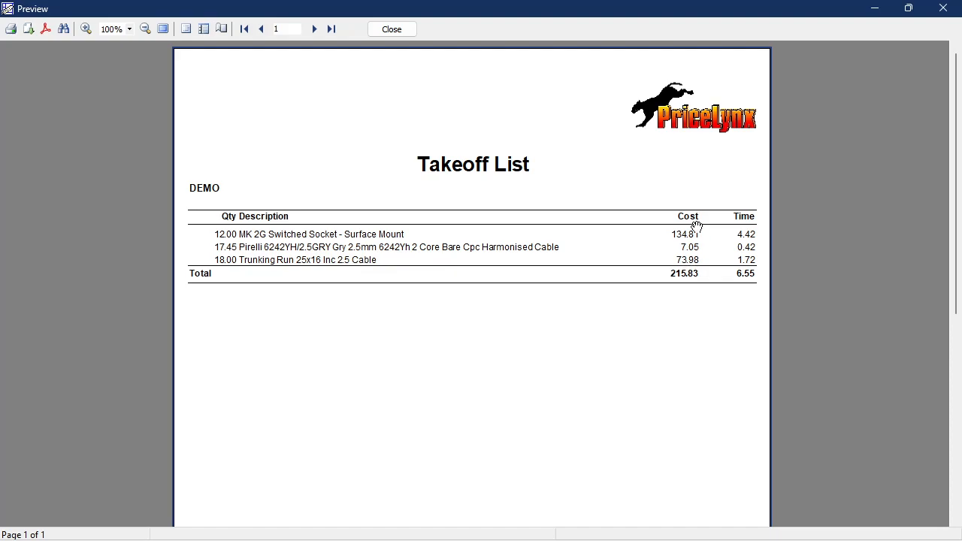
pyautogui.click(390, 30)
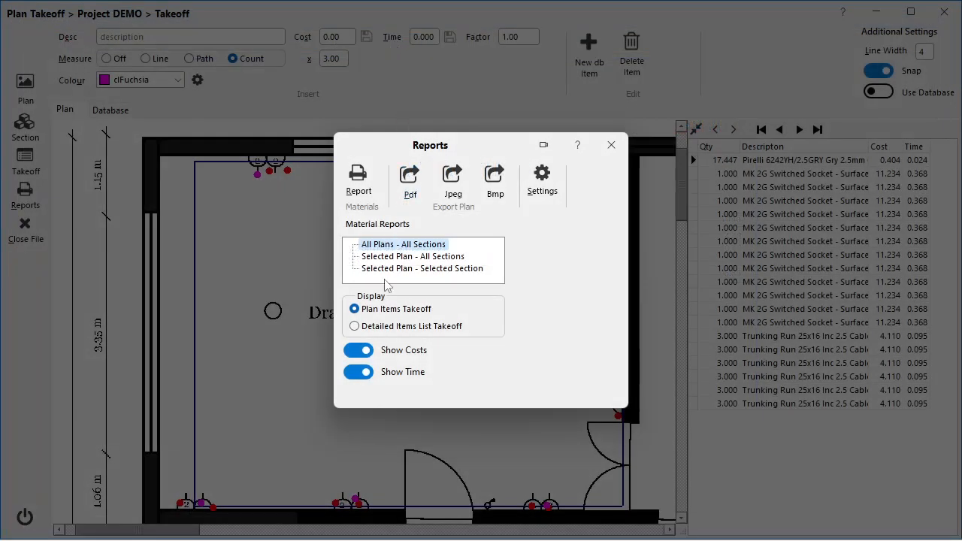
# Toggle the report's Show Time and Show Costs options off and back on
pyautogui.click(366, 374)
pyautogui.click(365, 375)
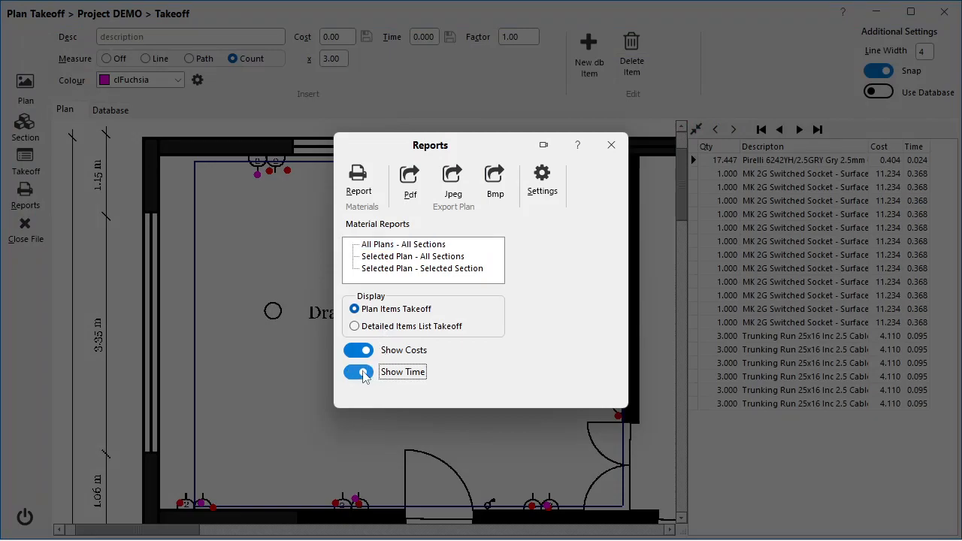
pyautogui.click(367, 353)
pyautogui.click(367, 353)
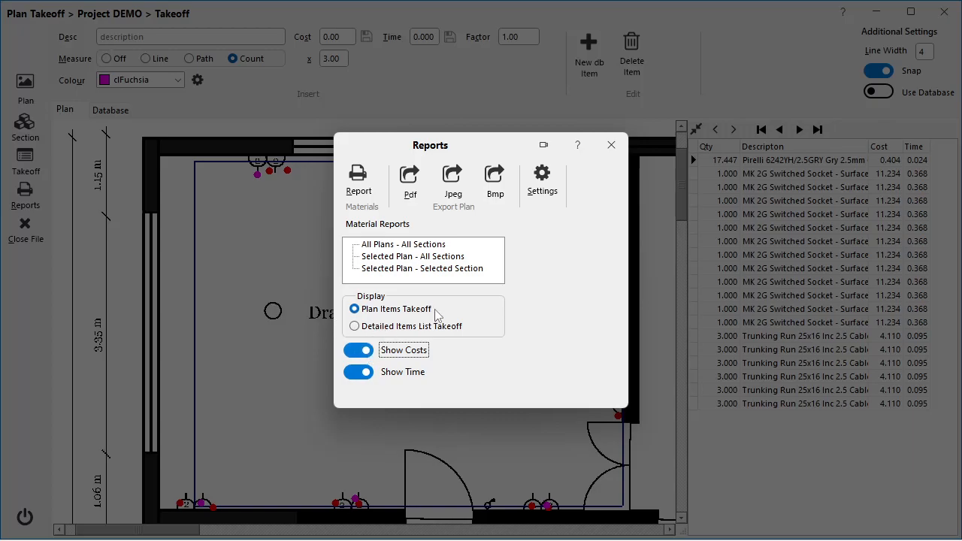
# Generate the Detailed Items List Takeoff report for All Plans - All Sections
pyautogui.click(355, 328)
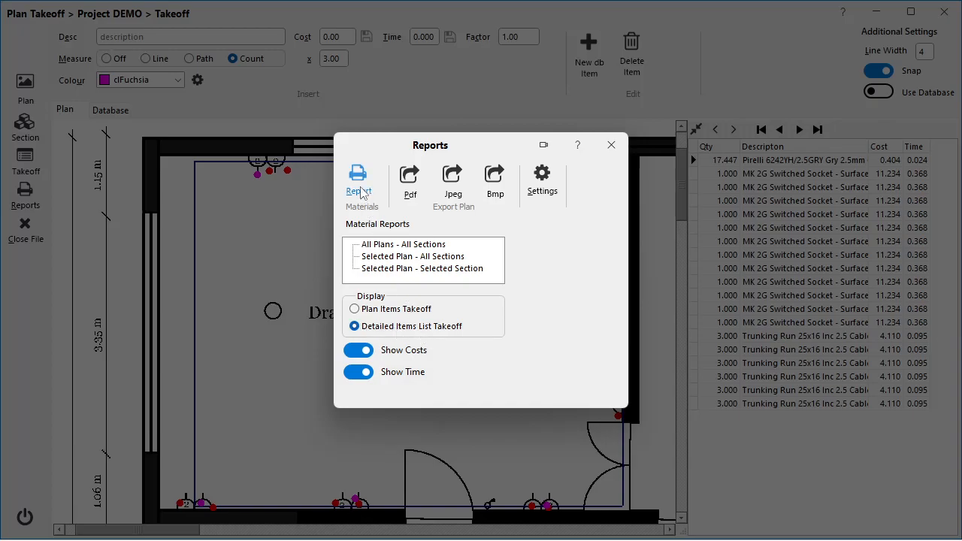
pyautogui.click(367, 247)
pyautogui.doubleClick(366, 247)
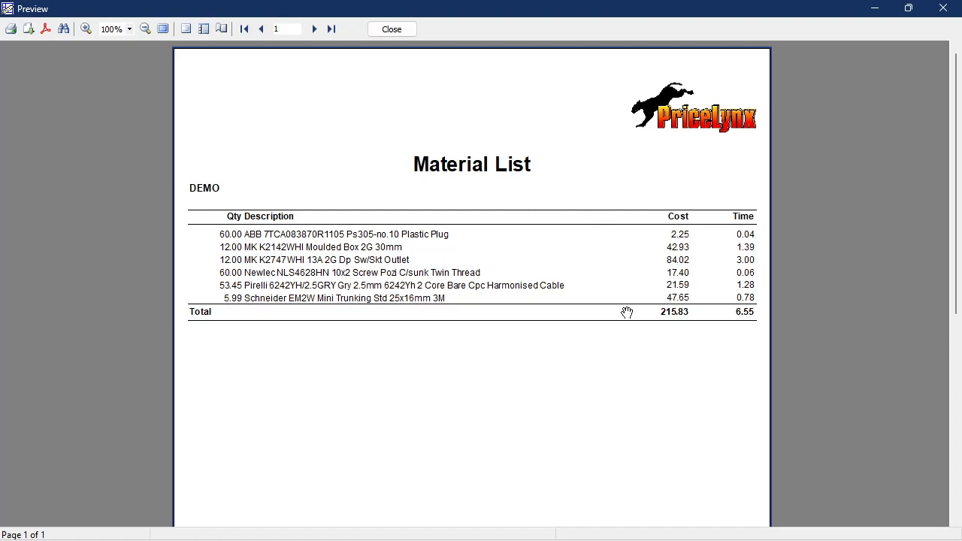
# Preview the Detailed Items List Takeoff report for All Plans - All Sections with Show Costs and Show Time turned off, then close the preview
pyautogui.click(392, 29)
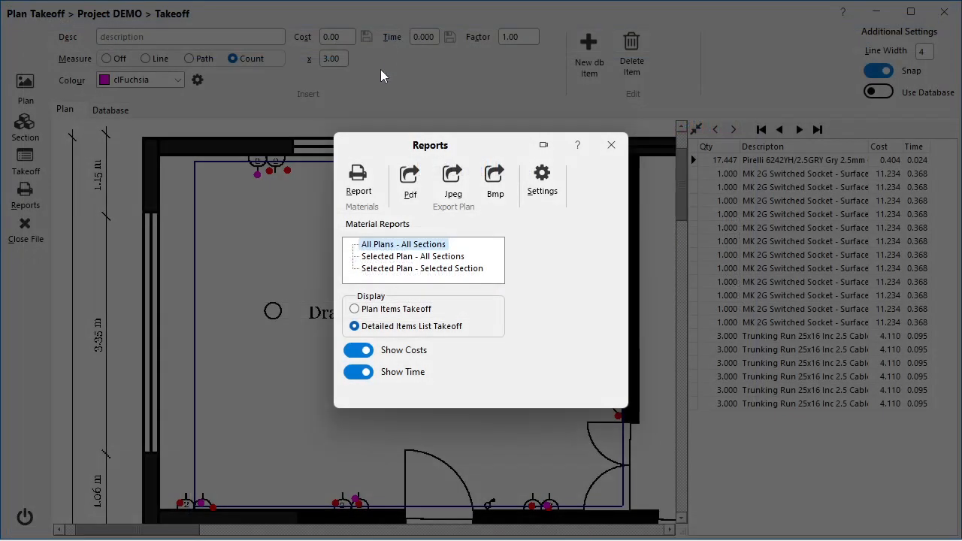
pyautogui.click(362, 355)
pyautogui.click(362, 373)
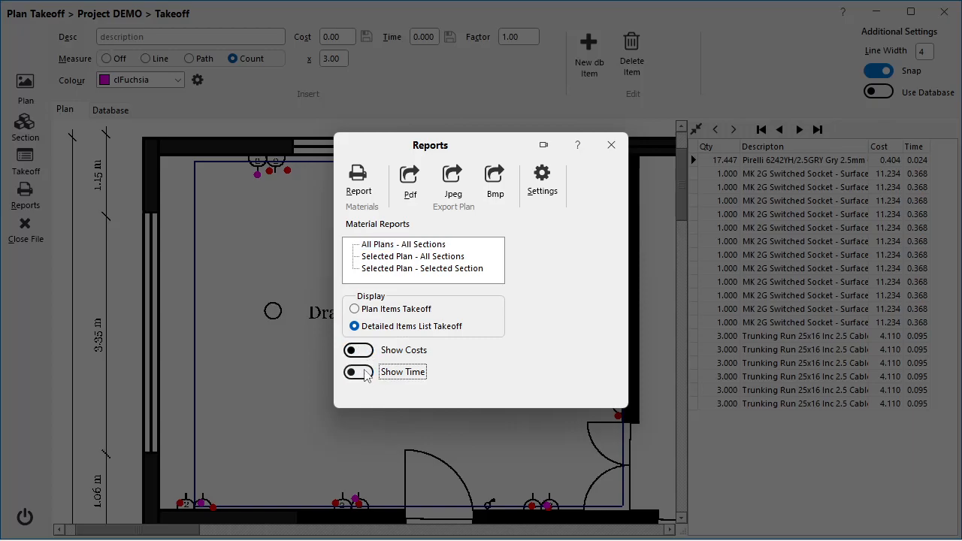
pyautogui.click(368, 194)
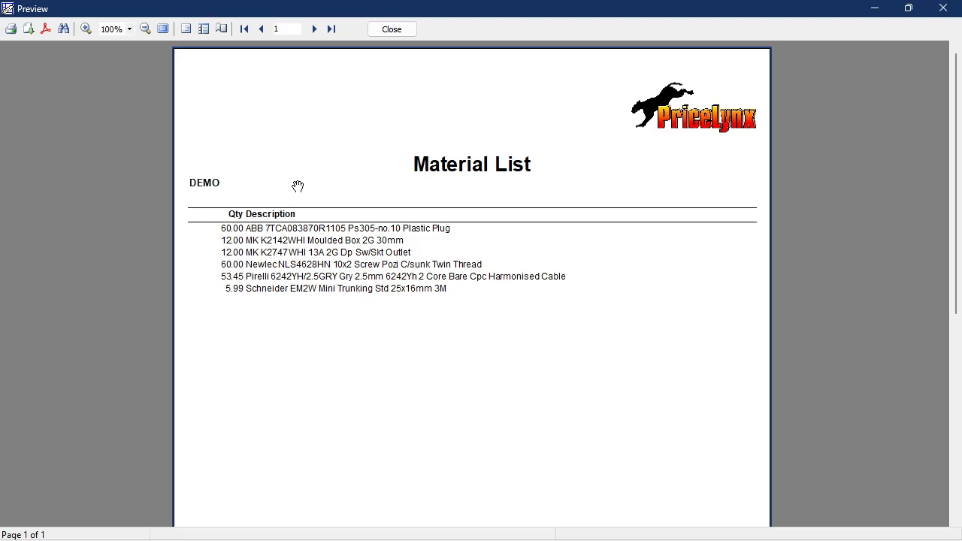
pyautogui.click(389, 34)
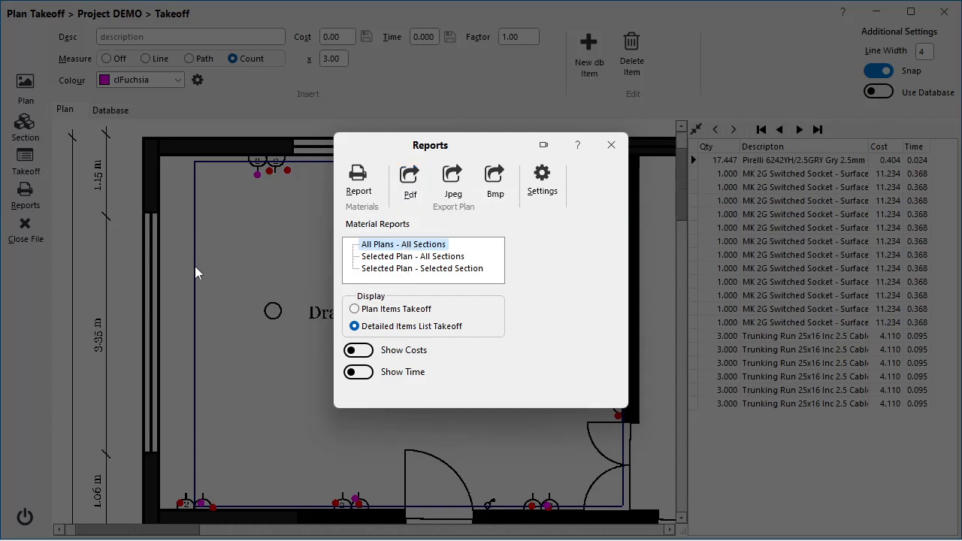
# Set the report's output destination to File in the report settings and review the available file formats, keeping Pdf
pyautogui.click(536, 192)
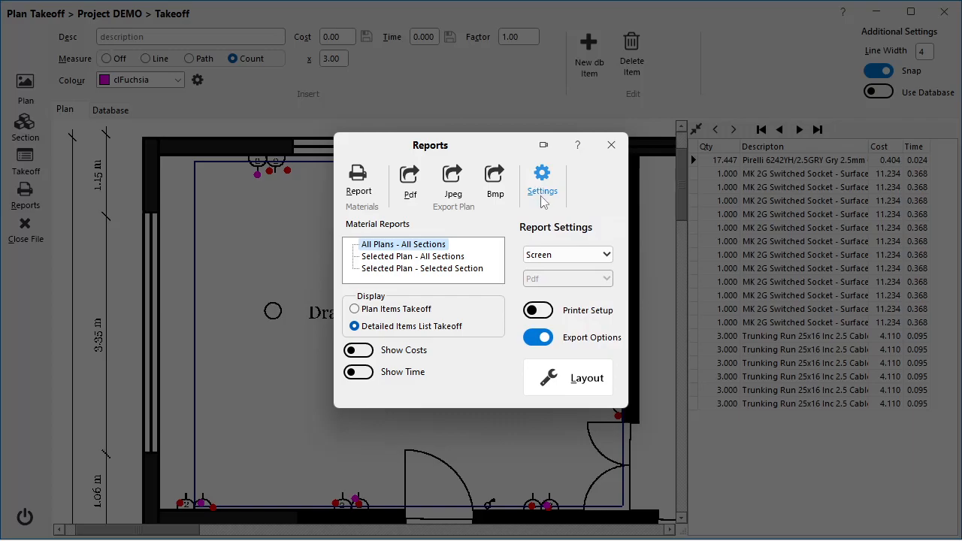
pyautogui.click(564, 258)
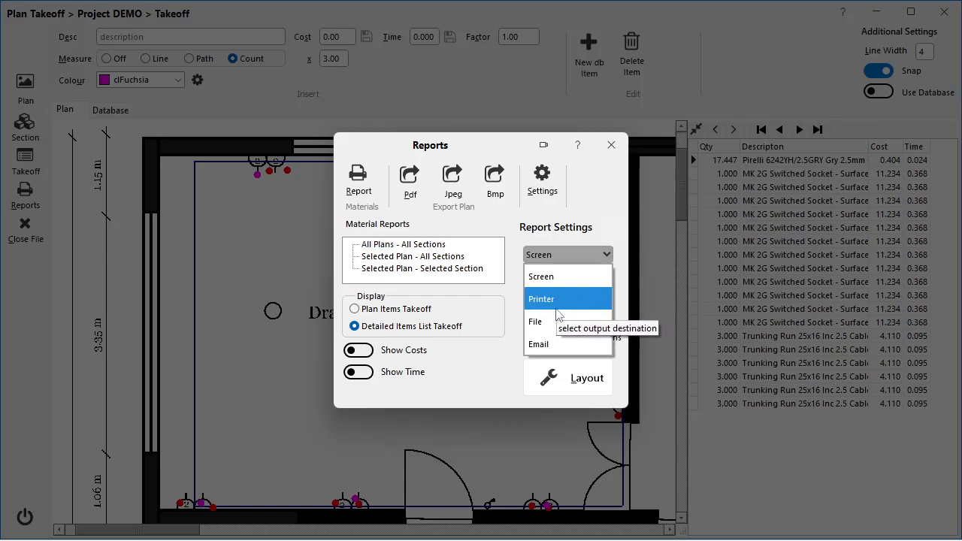
pyautogui.click(510, 253)
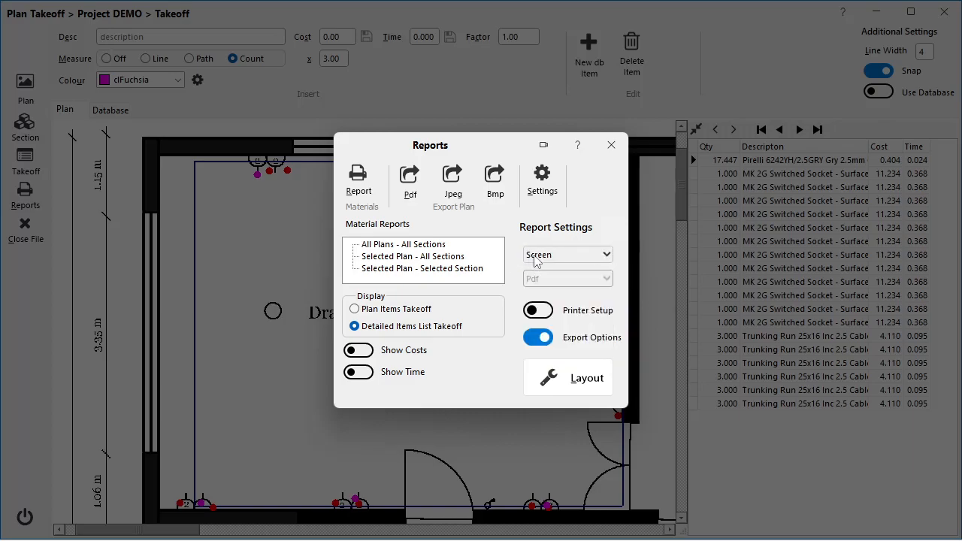
pyautogui.click(536, 259)
pyautogui.click(547, 325)
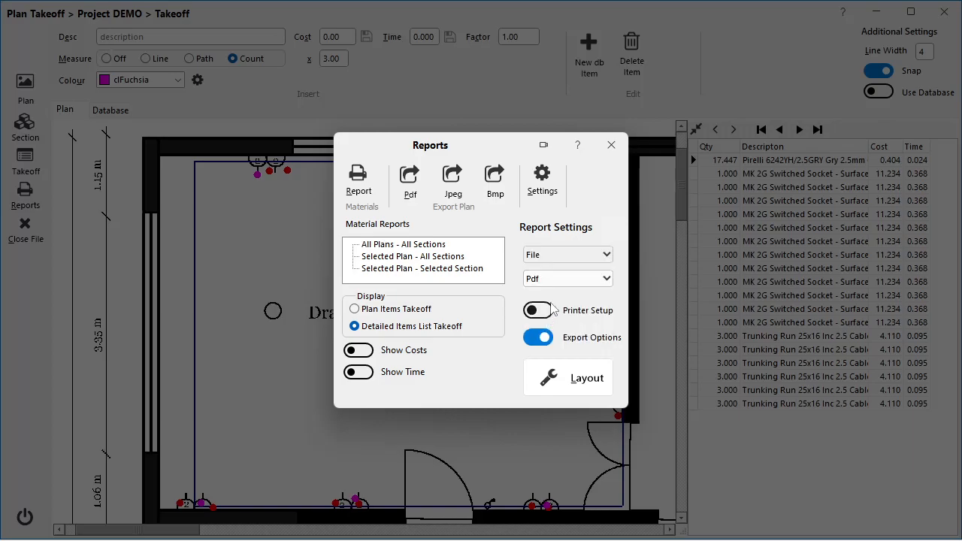
pyautogui.click(561, 279)
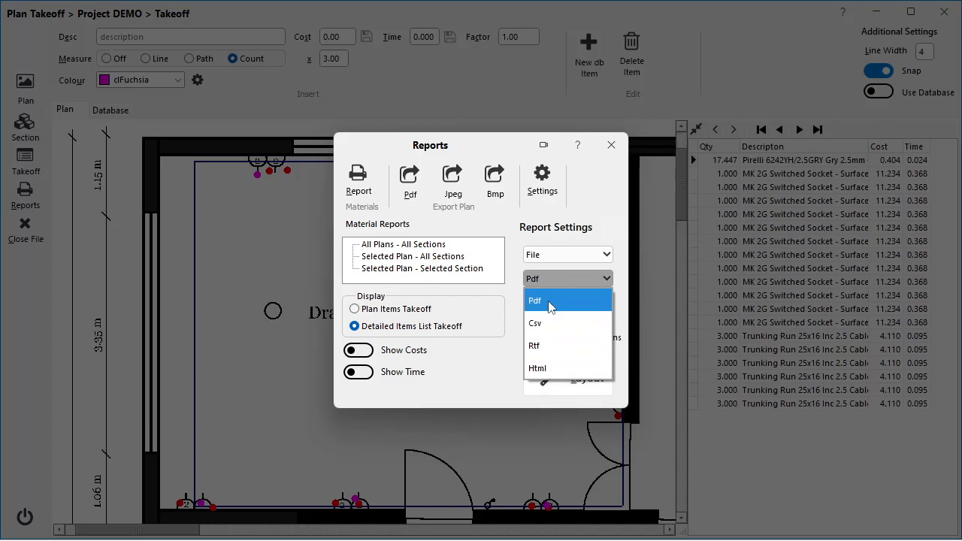
pyautogui.click(513, 269)
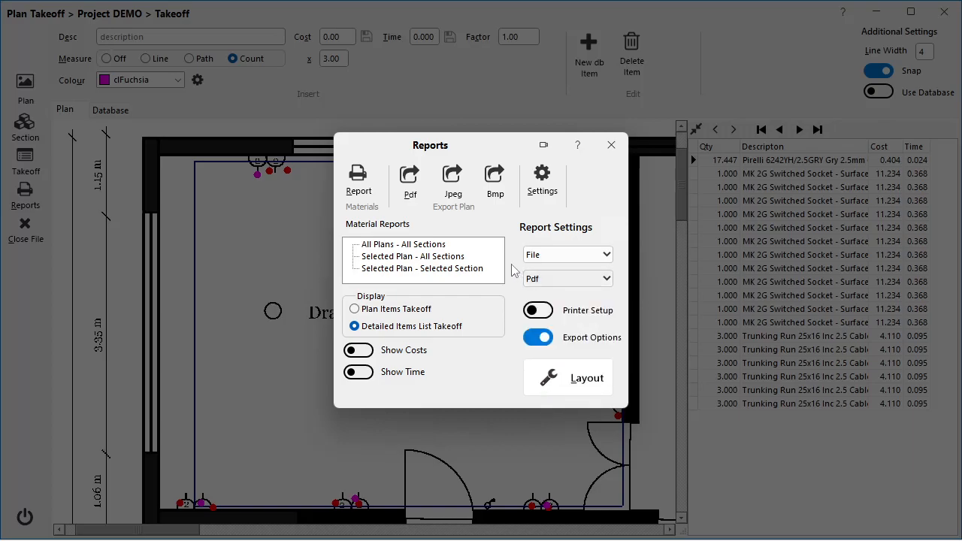